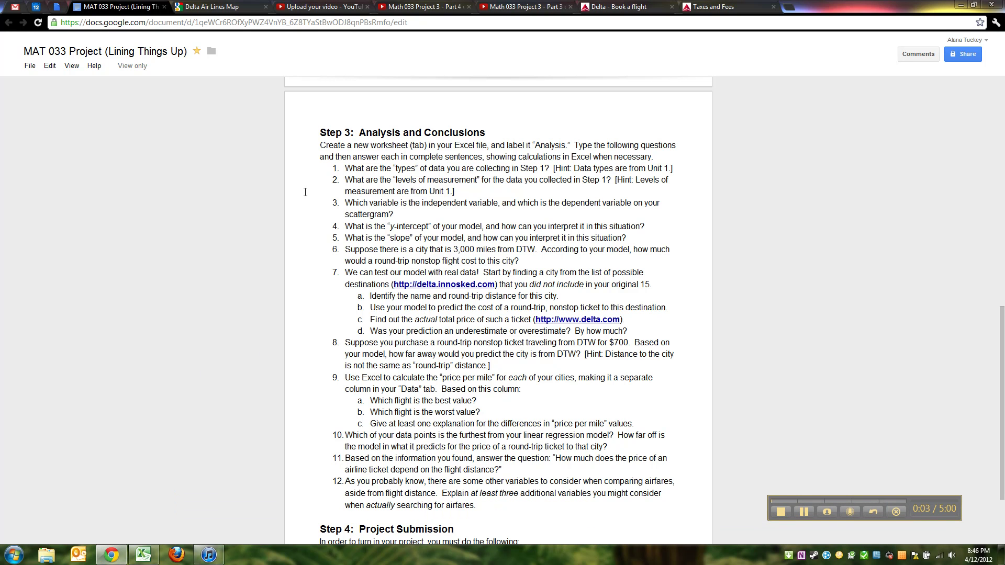
Highlight questions 1 through 12 of Step 3 in the assignment document.
left_click_drag(329, 147, 334, 165)
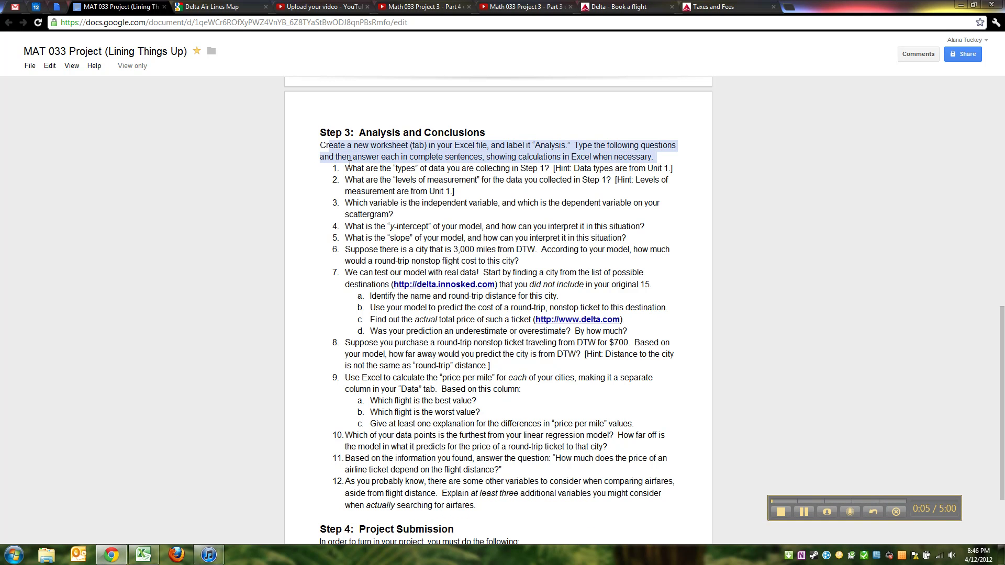
left_click(414, 157)
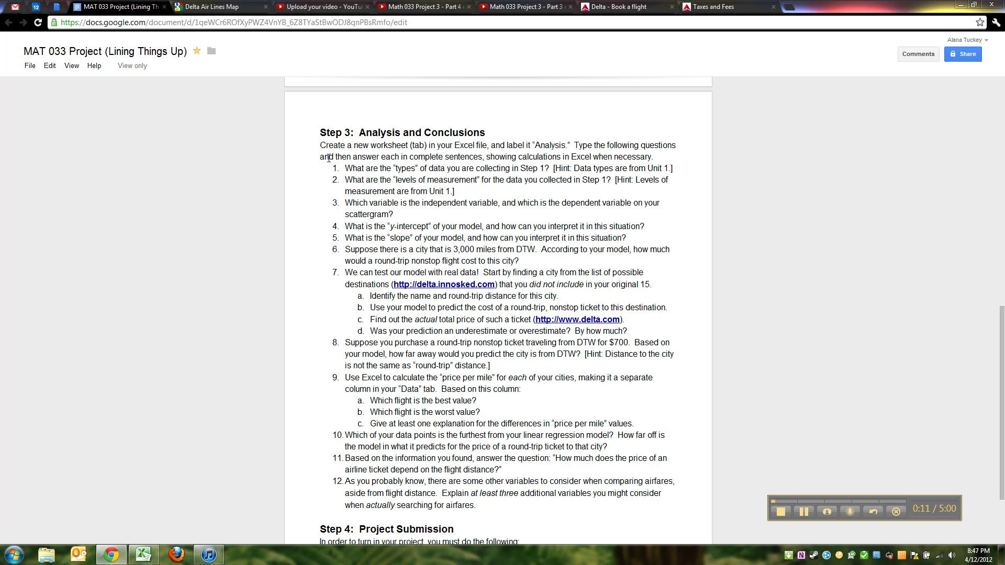
left_click_drag(346, 167, 476, 505)
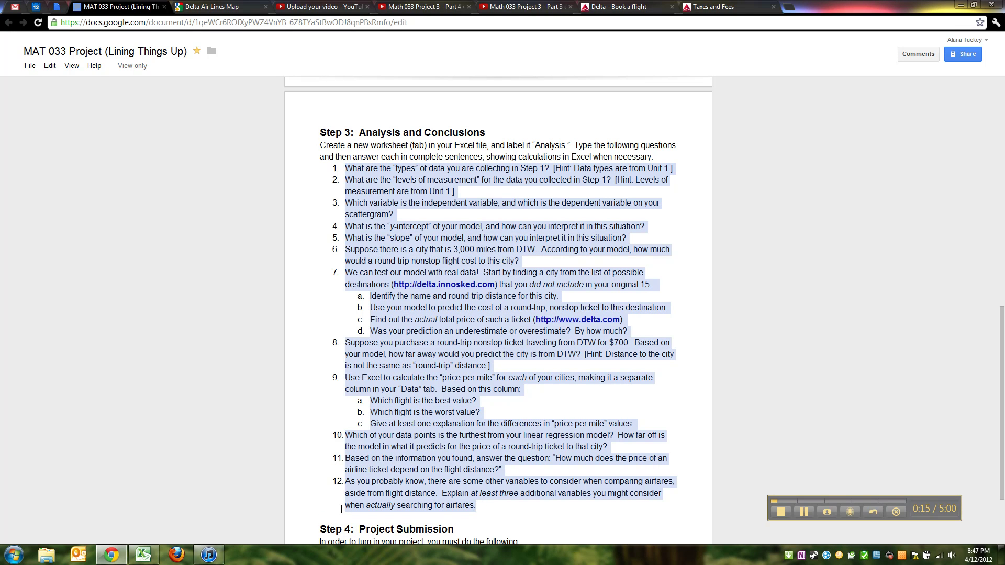
Paste the copied questions into the Excel sheet, then undo the paste.
left_click(140, 555)
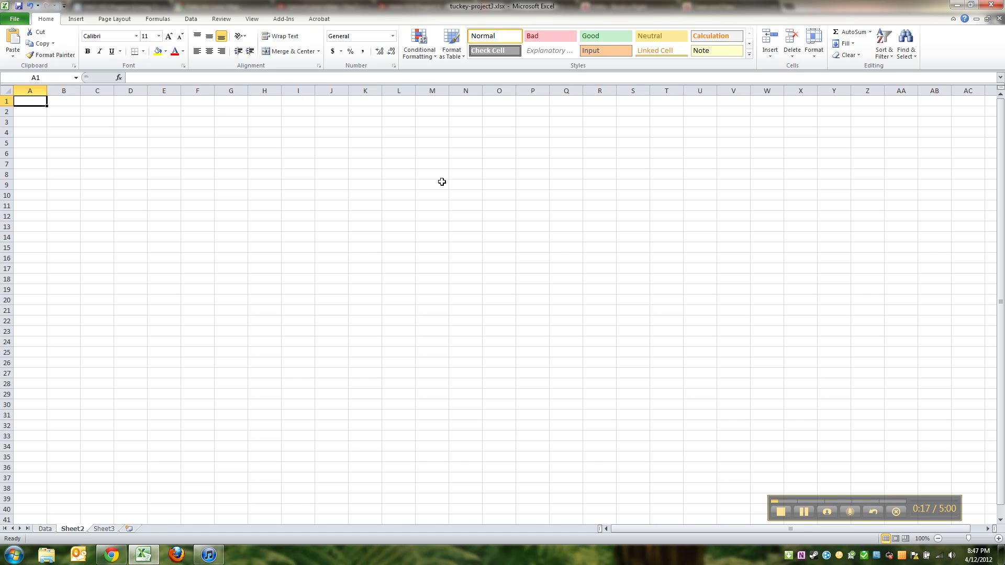
key("ctrl+v")
key("ctrl+z")
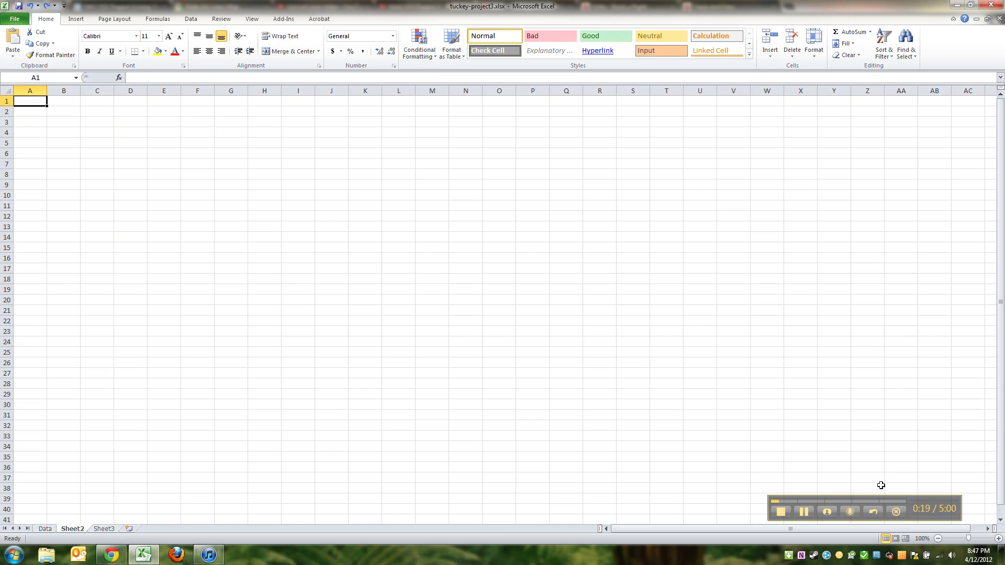
left_click(804, 514)
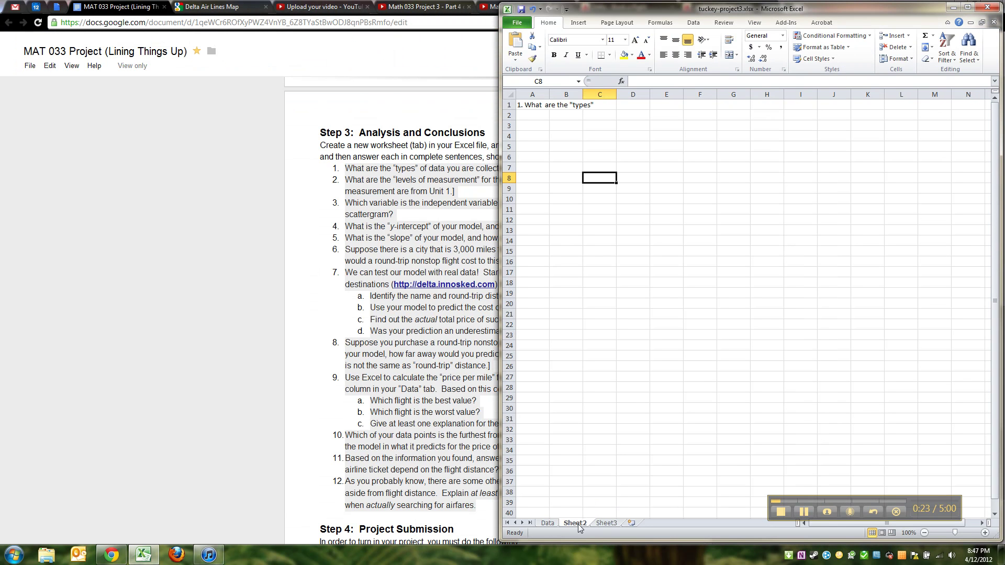
Rename the Sheet2 worksheet to 'Analysis'.
double_click(576, 523)
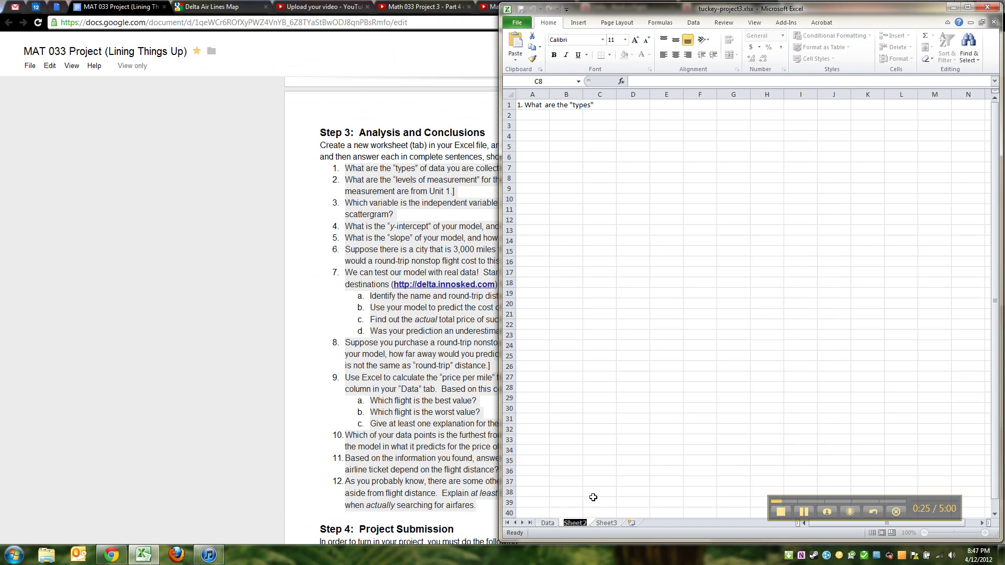
left_click(968, 7)
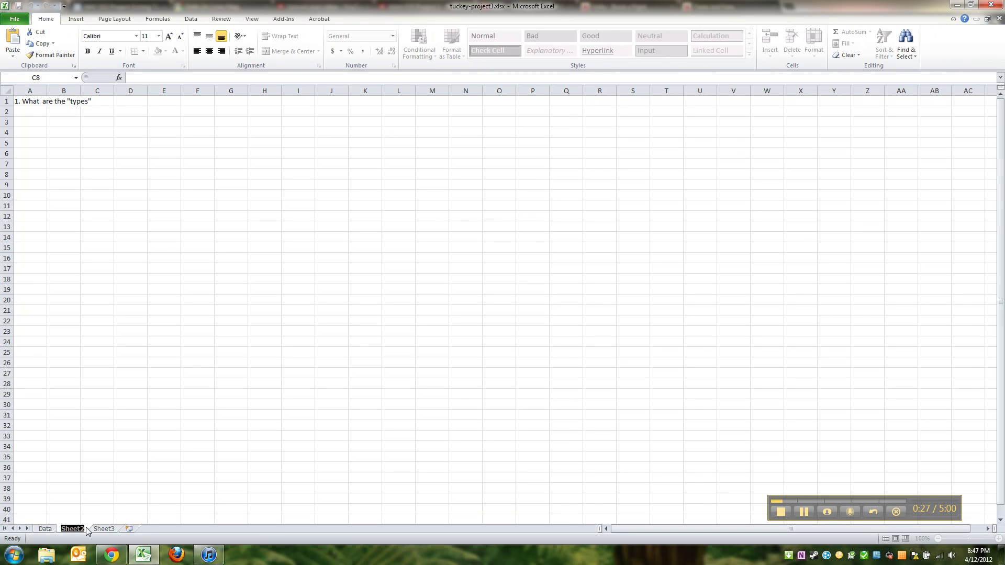
type("Analysis")
left_click(57, 180)
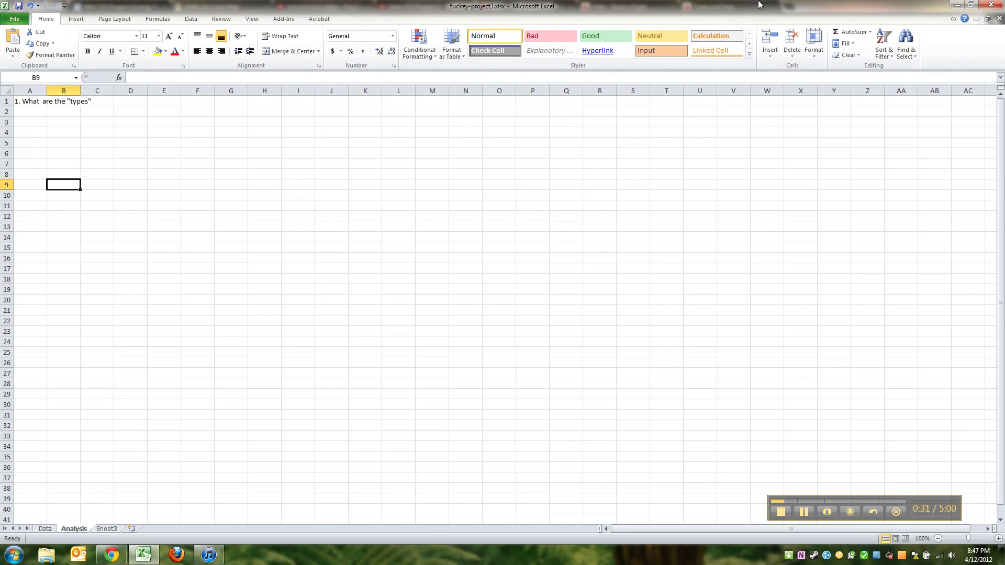
Restore and narrow the Excel window so it sits beside the document.
left_click(971, 5)
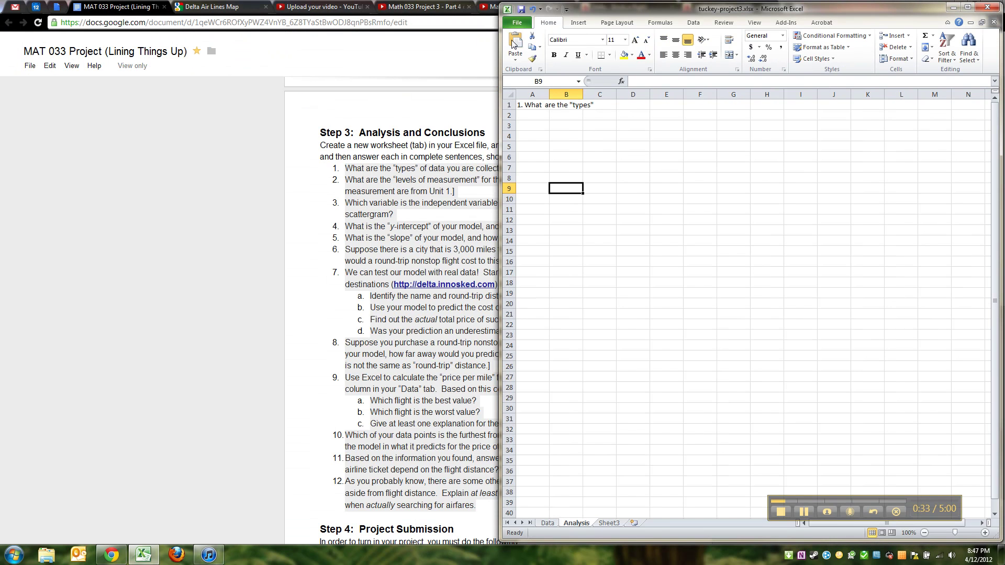
left_click_drag(500, 52, 550, 52)
left_click_drag(618, 62, 534, 68)
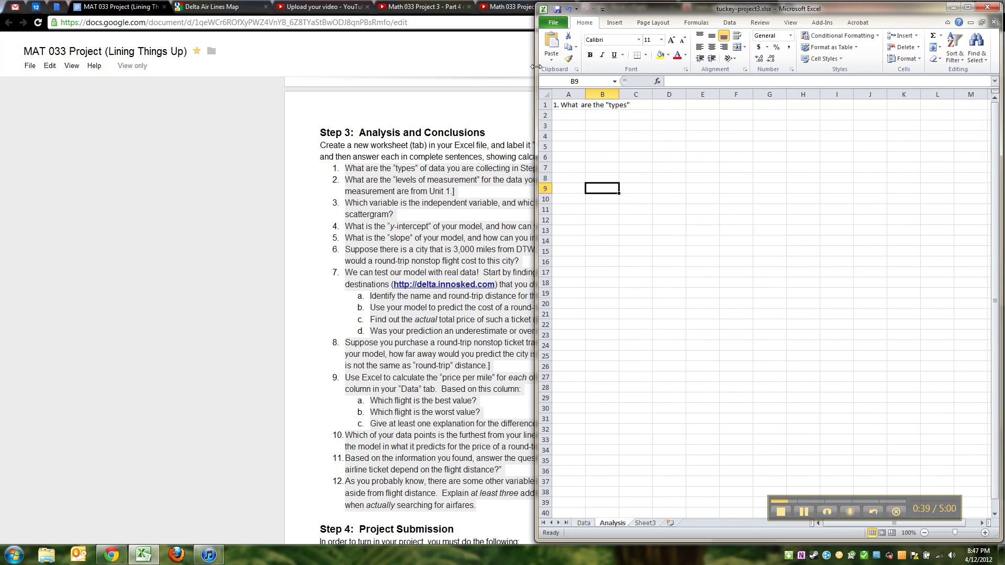
Replace A1 with '1. What are the "types" of data you are collecting in step 1?'.
left_click(570, 104)
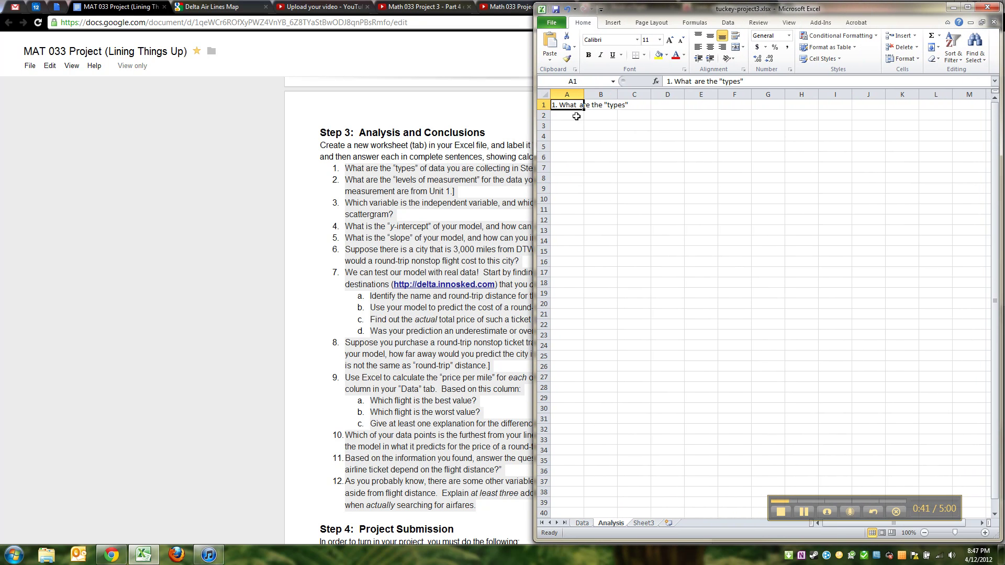
key("Delete")
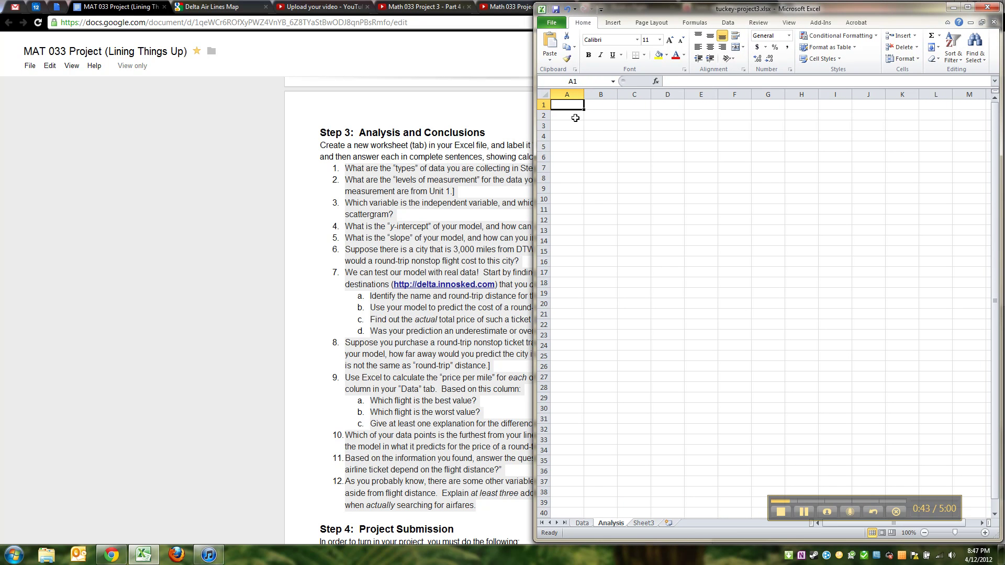
type("1.")
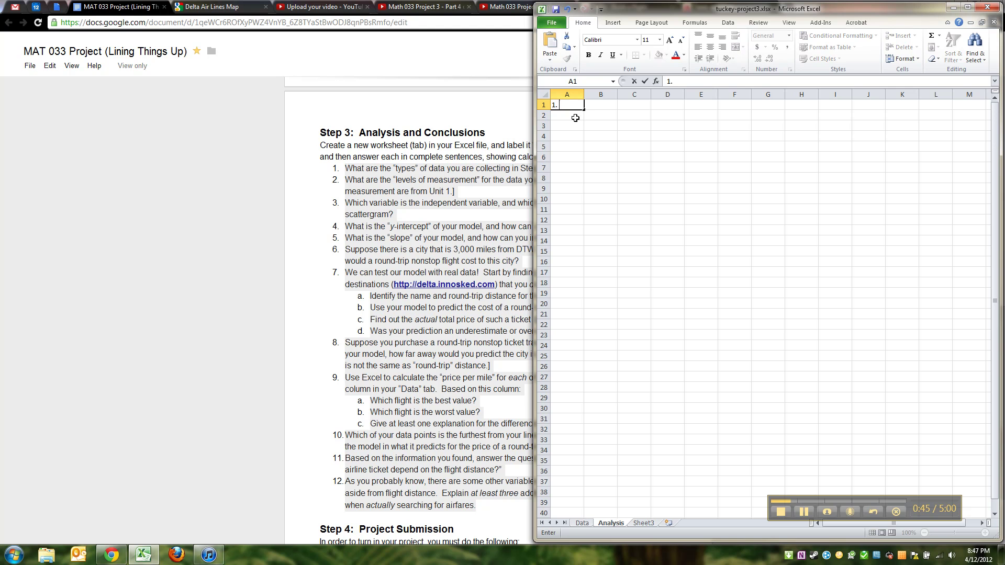
type(" What are the \"types\"")
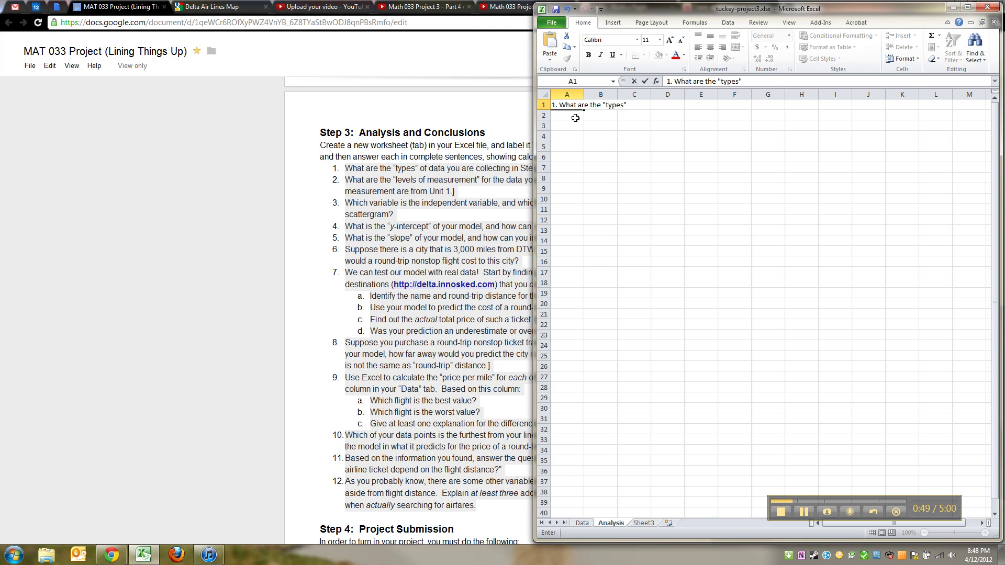
type(" of data you are collecin")
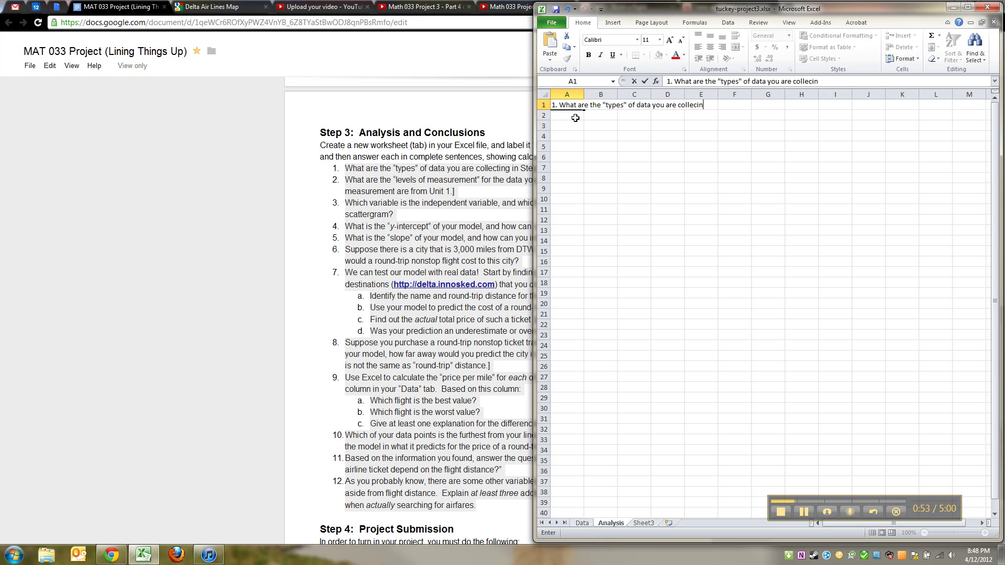
key("BackSpace")
key("BackSpace")
type("ting in step 1")
mouse_move(534, 119)
left_mouse_down()
mouse_move(673, 129)
mouse_move(531, 134)
left_mouse_up()
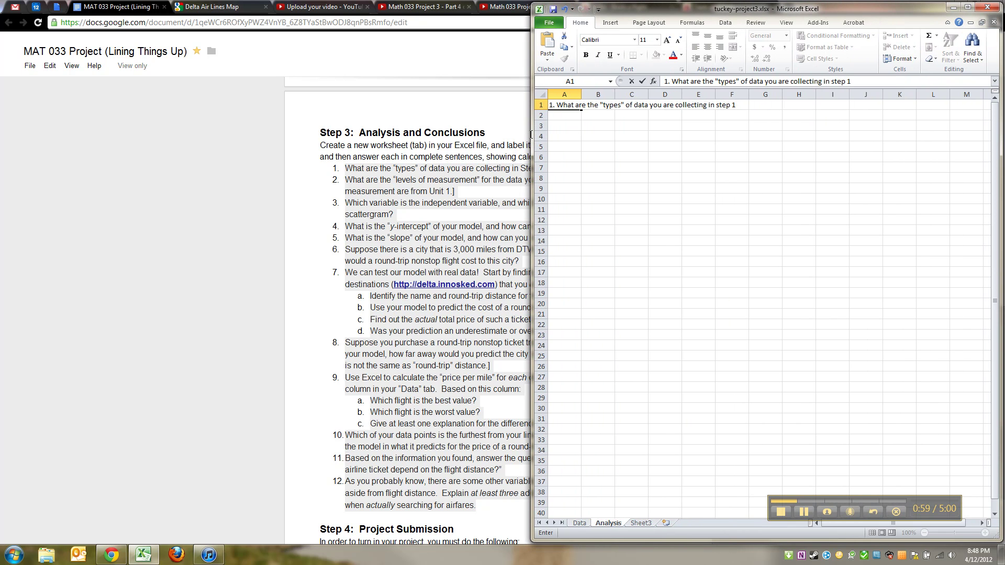
type("?")
left_click(592, 115)
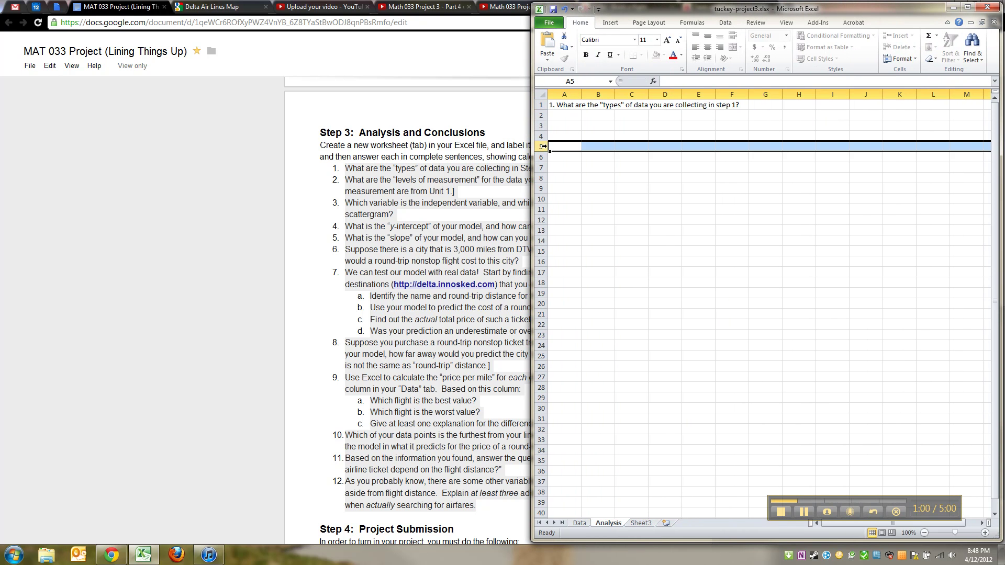
left_click(570, 115)
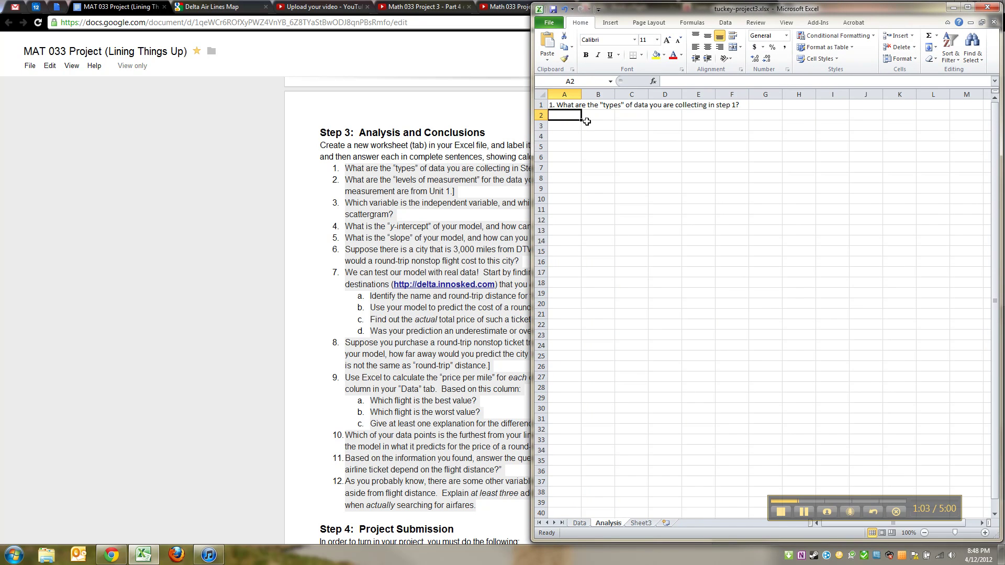
Enter the bold answer '1. I was collecting blah blah' in A2.
key("ctrl+b")
type("1.")
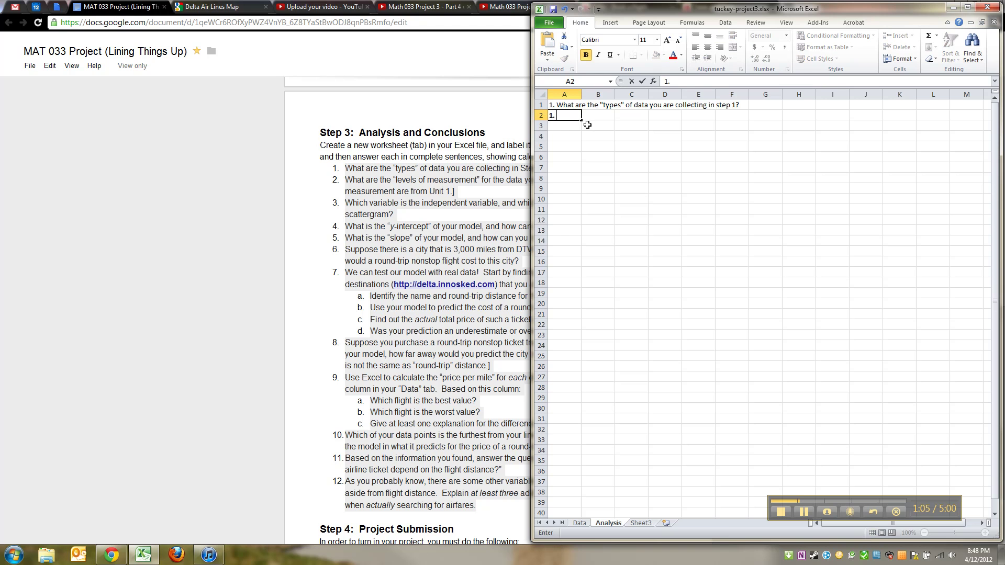
type(" i")
type("I was colle")
type("cting b")
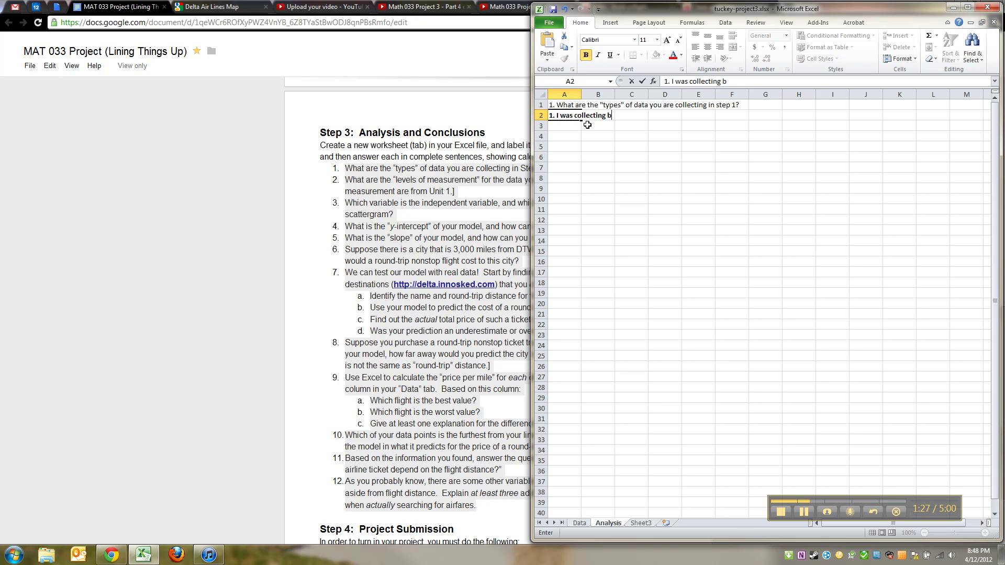
type("lah blah")
key("Return")
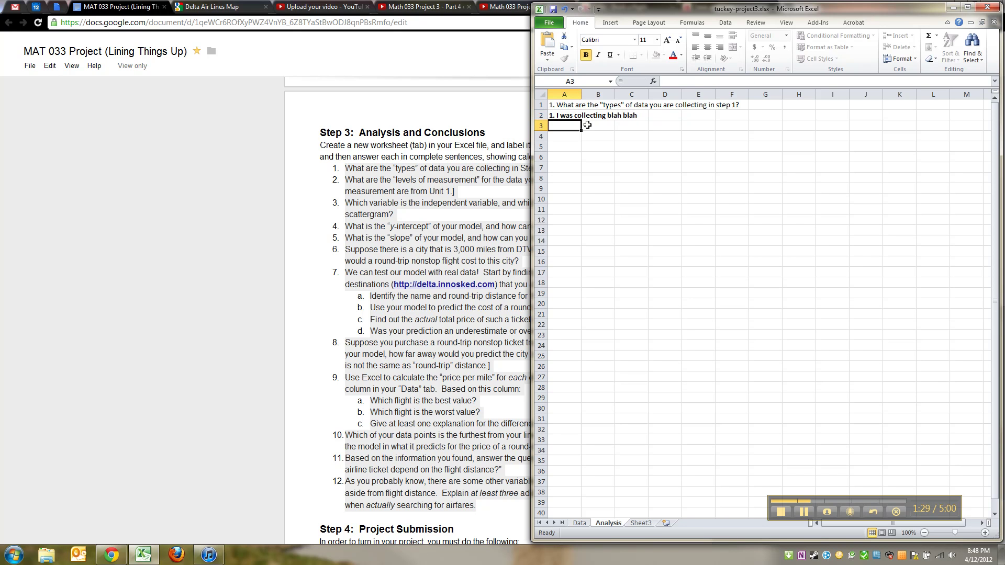
Enter '2.' in cell A4 to start the next item.
left_click(573, 135)
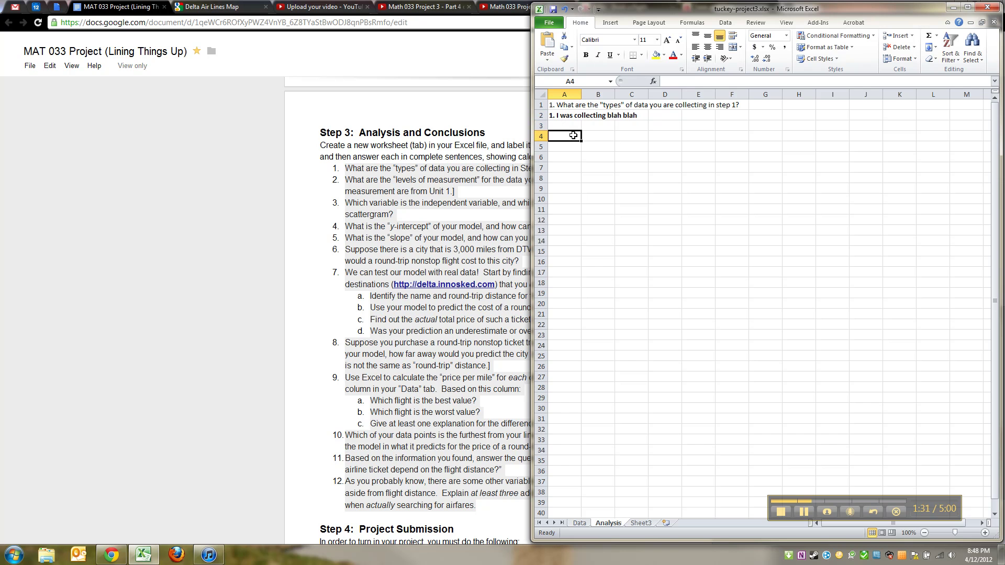
type("2.")
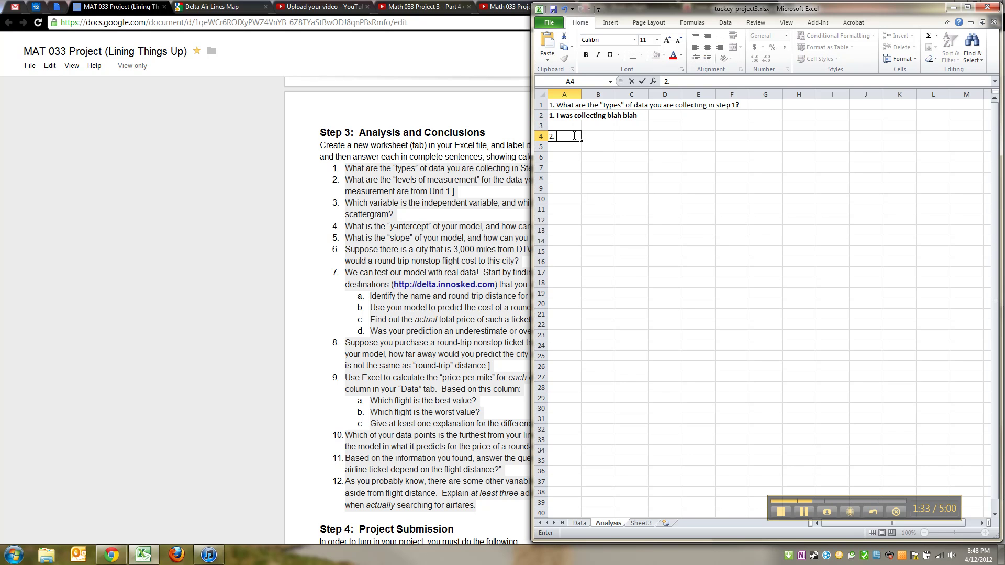
left_click(693, 116)
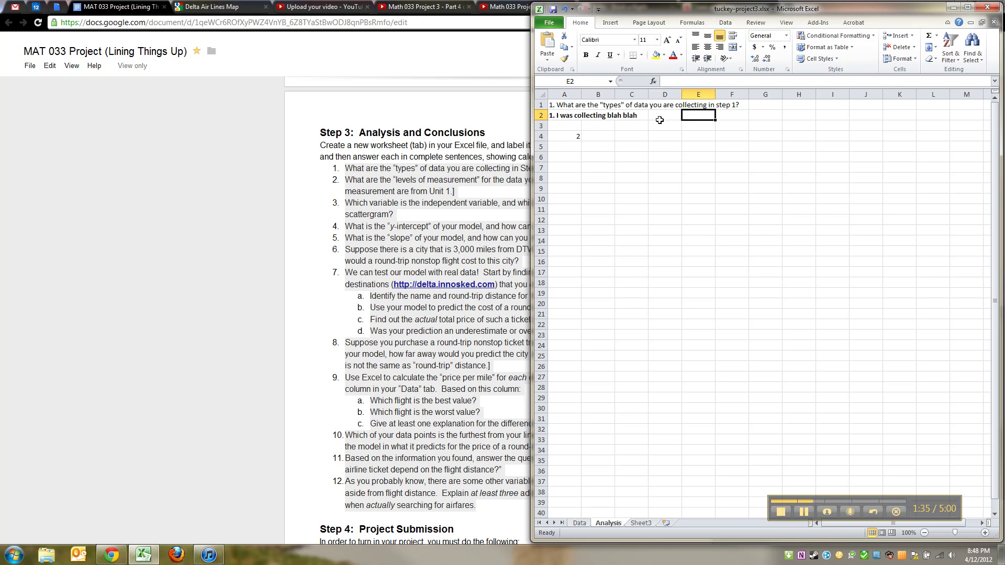
left_click(571, 125)
left_click(585, 118)
left_click(676, 117)
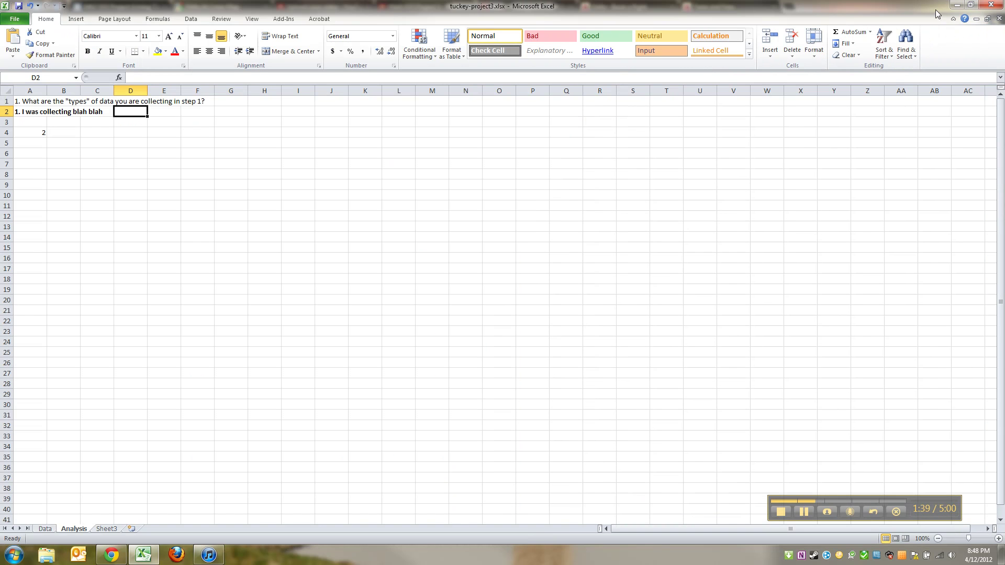
Maximize Excel and draw a text box on the Analysis sheet.
left_click(970, 6)
left_click(241, 164)
left_click(142, 124)
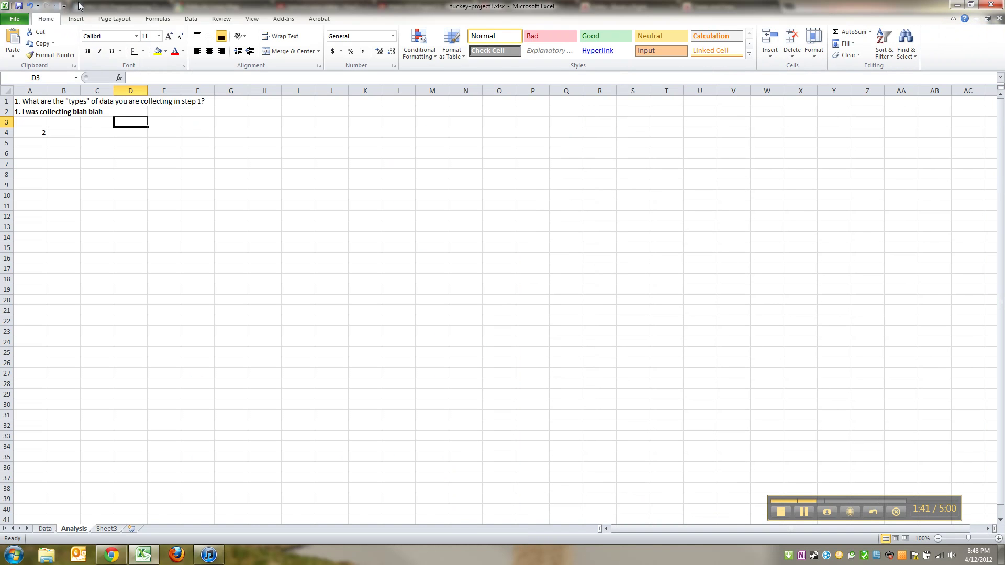
left_click(77, 21)
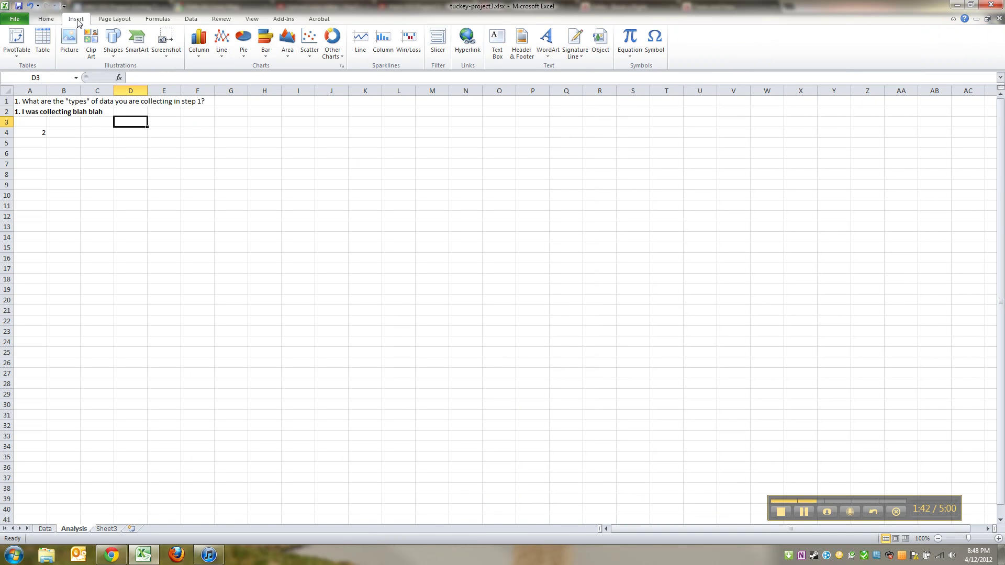
left_click(502, 51)
mouse_move(148, 116)
left_mouse_down()
mouse_move(249, 164)
mouse_move(316, 217)
mouse_move(329, 246)
mouse_move(395, 263)
left_mouse_up()
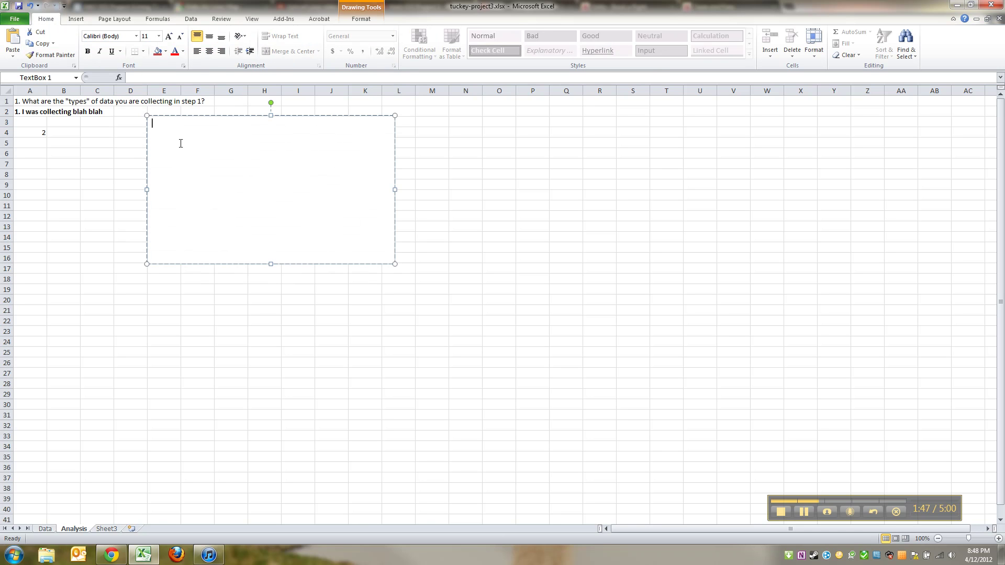
Type question 1 in the text box with a bold answer line '1. balasbfsspgsagasohsaiofsan'.
type("Q.")
key("BackSpace")
key("BackSpace")
key("BackSpace")
type("1. What are the \"types\"")
key("BackSpace")
key("BackSpace")
type("\"types\" a")
key("BackSpace")
type("of data you")
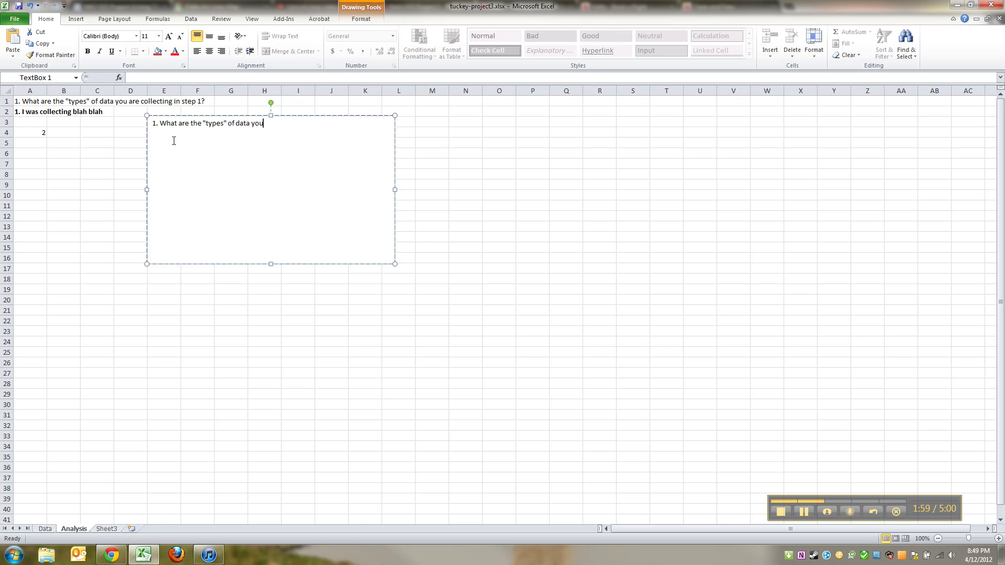
type(" are collecting in step 1?")
key("Return")
key("ctrl+b")
type("1. balasbfsspgsagasohsaiofsan")
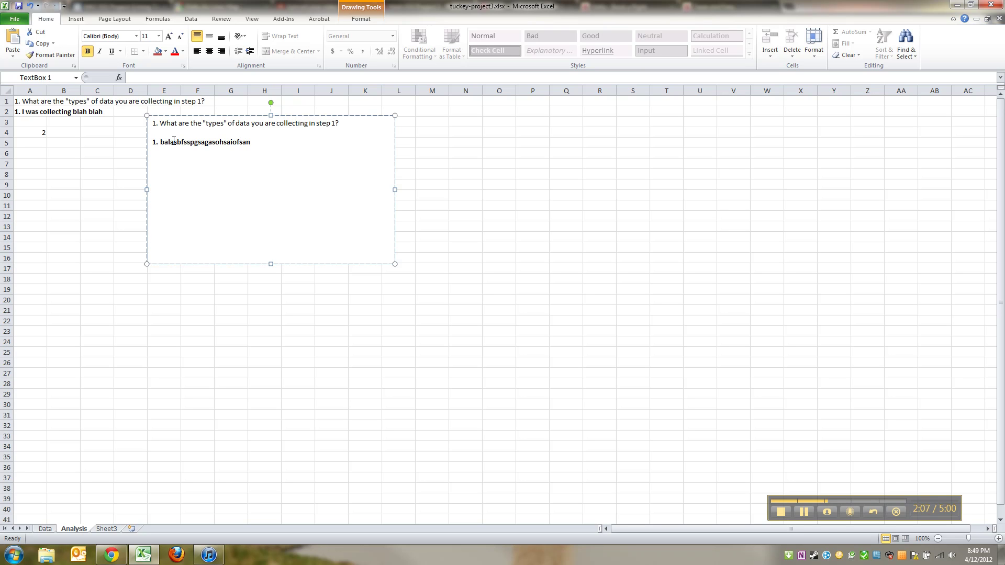
Resize the text box to fit the question and answer.
left_click(131, 321)
left_click(222, 173)
left_click_drag(395, 263, 721, 350)
left_click(265, 146)
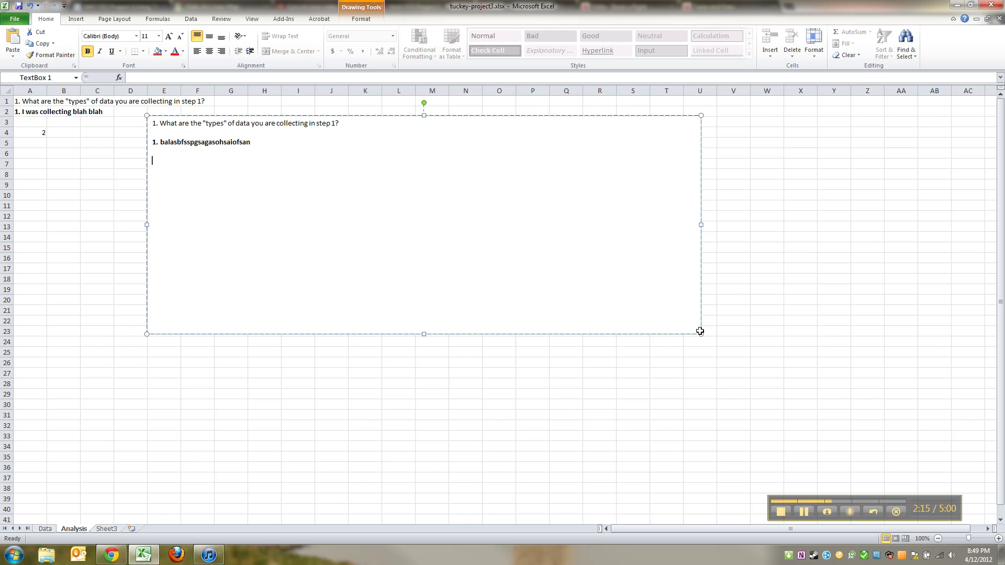
left_click_drag(700, 332, 405, 240)
left_click(264, 300)
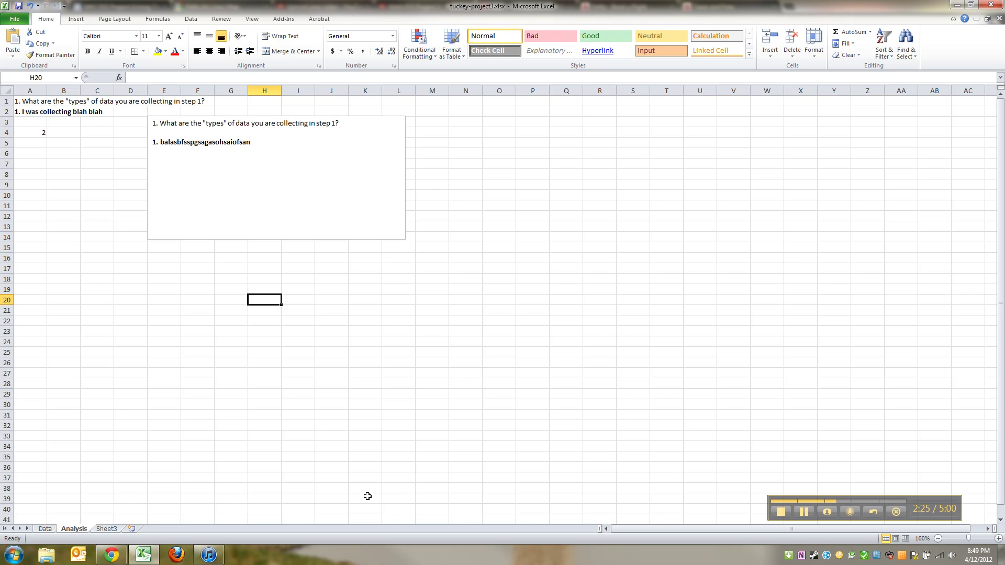
double_click(207, 146)
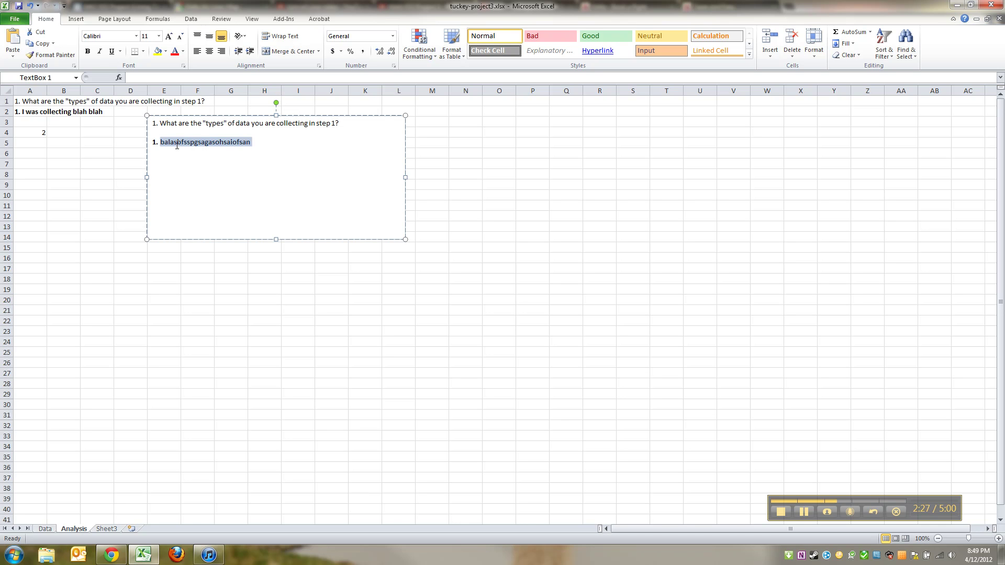
Review question 2 on levels of measurement and questions 4–5 in the document.
left_click(111, 555)
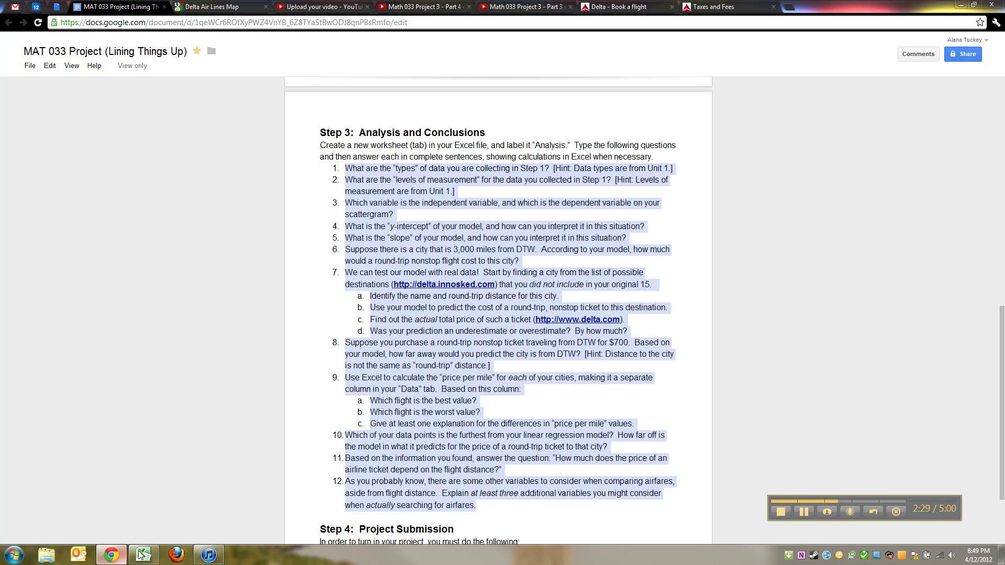
left_click(427, 409)
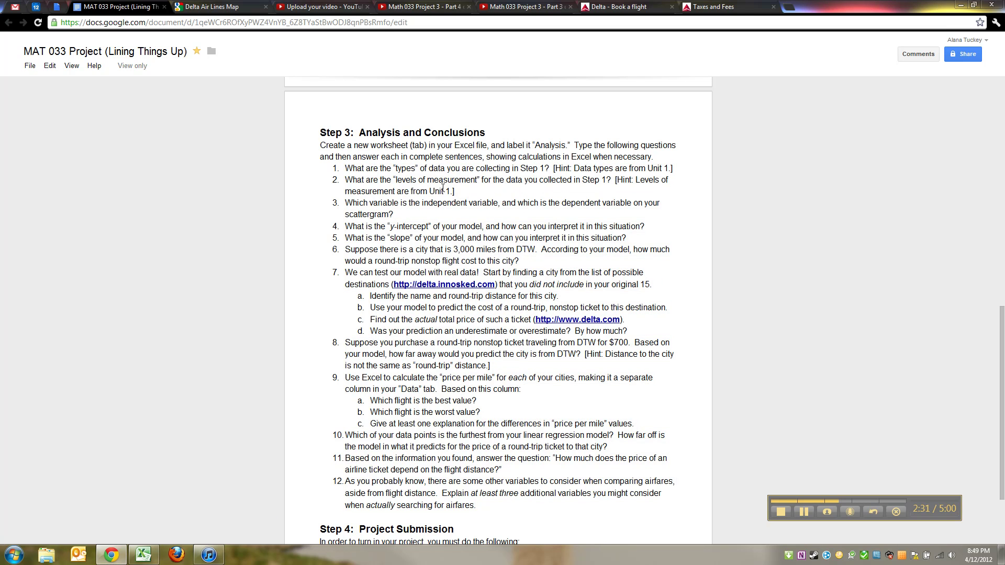
left_click_drag(455, 191, 439, 176)
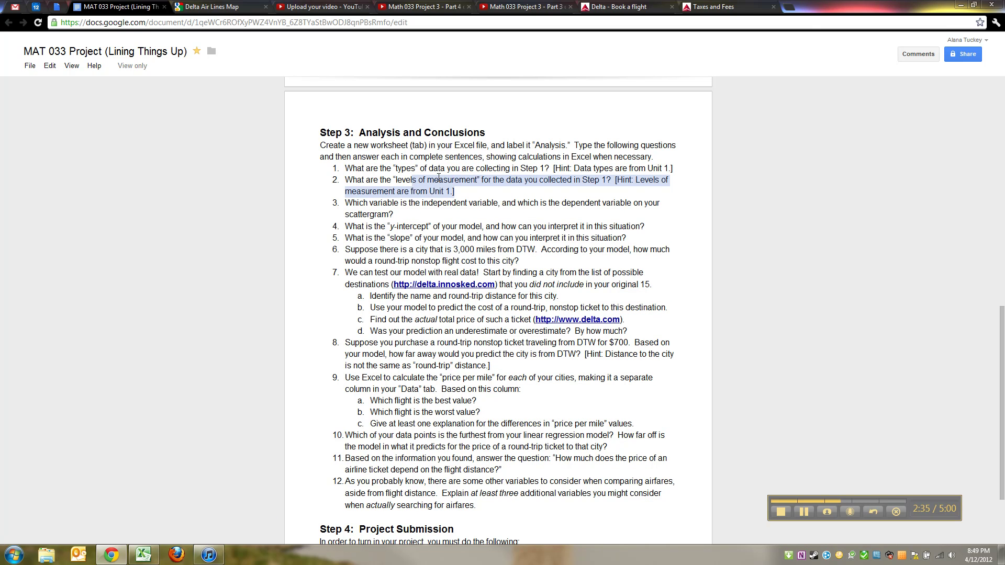
left_click(429, 208)
scroll(428, 208, "down", 1)
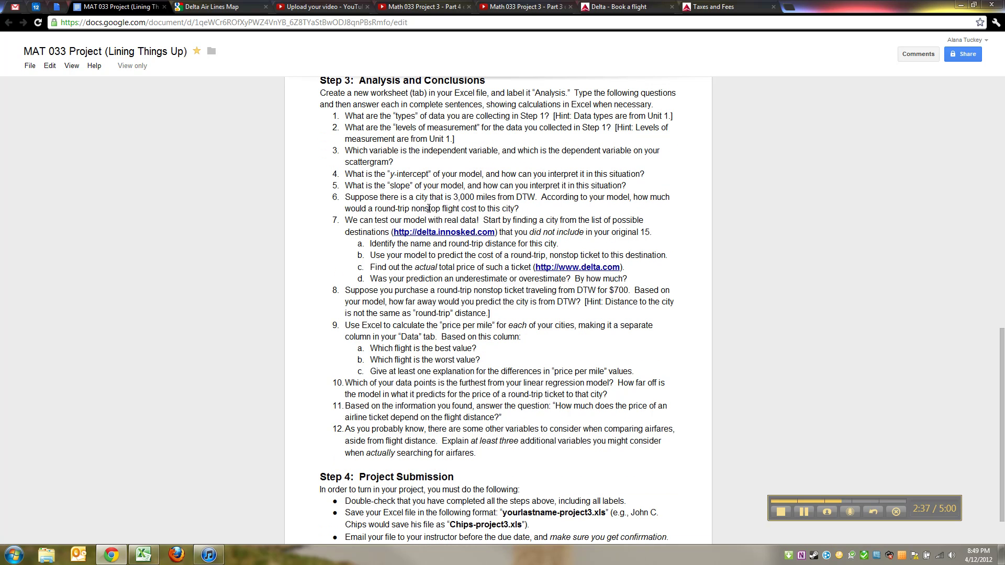
left_click_drag(368, 174, 480, 185)
Check the trendline equation label on the workbook's Data sheet chart.
left_click(144, 555)
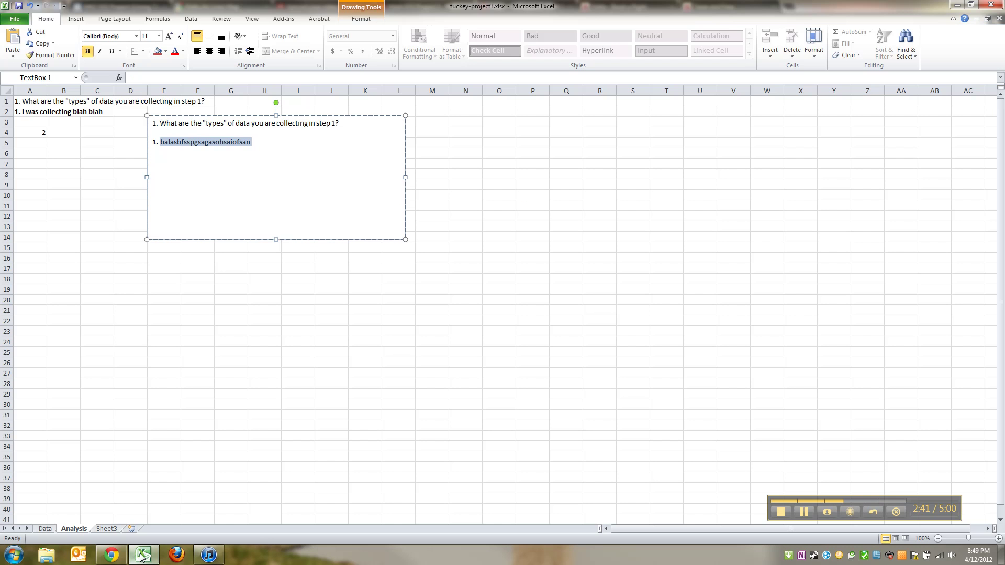
left_click(45, 529)
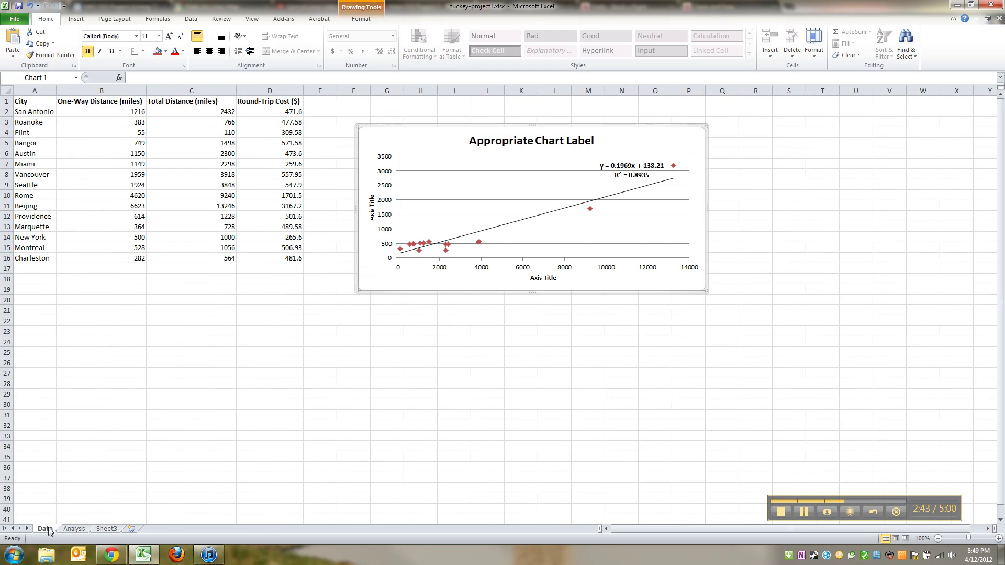
left_click(636, 167)
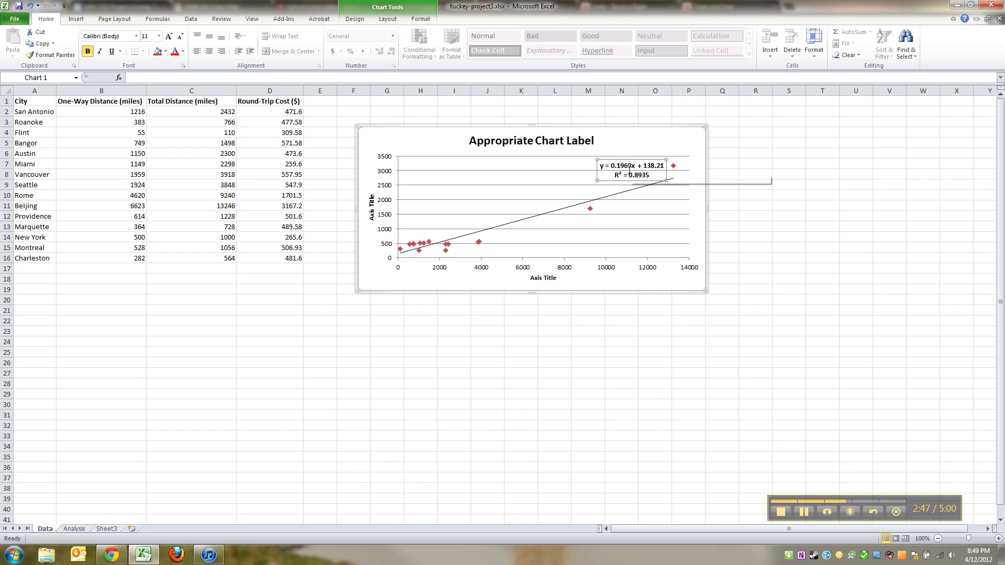
left_click(119, 560)
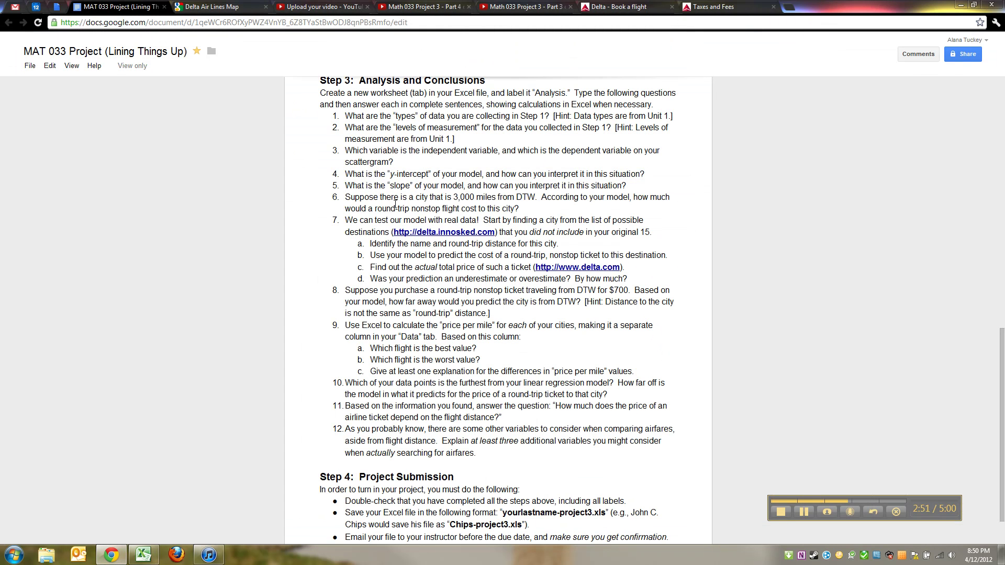
Read through questions 4 to 8, including the 3,000-mile city question.
left_click_drag(399, 199, 462, 210)
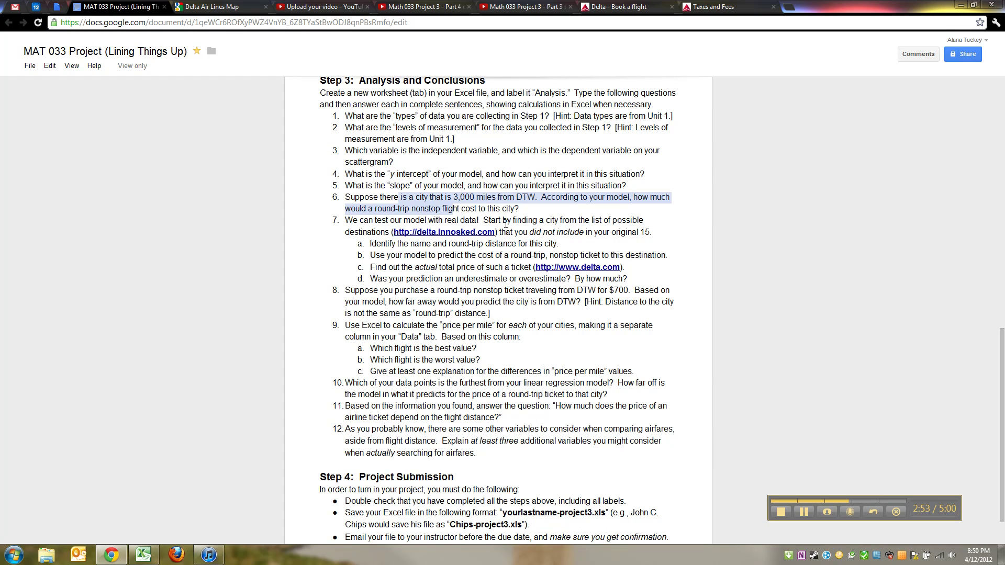
left_click(506, 224)
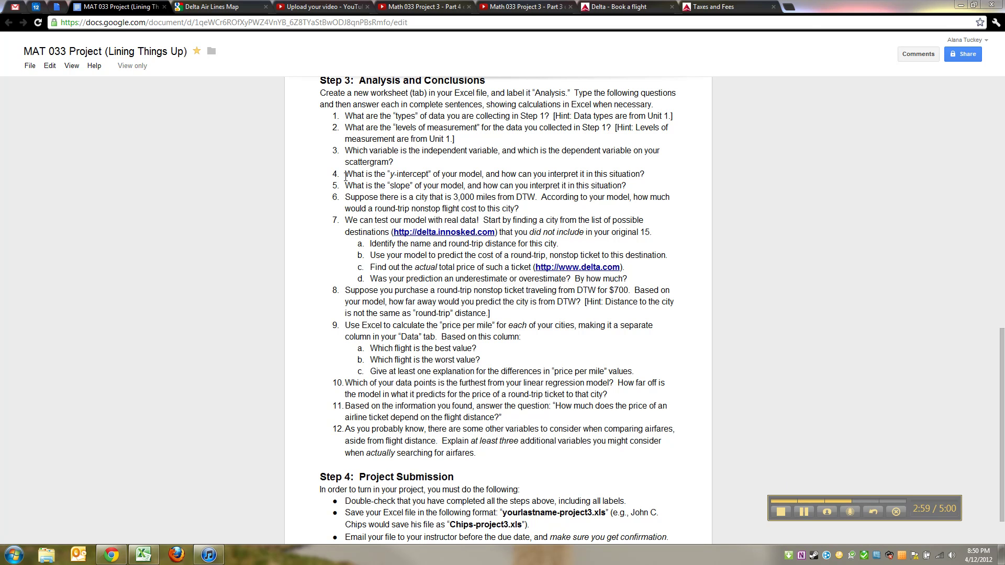
left_click_drag(345, 176, 344, 328)
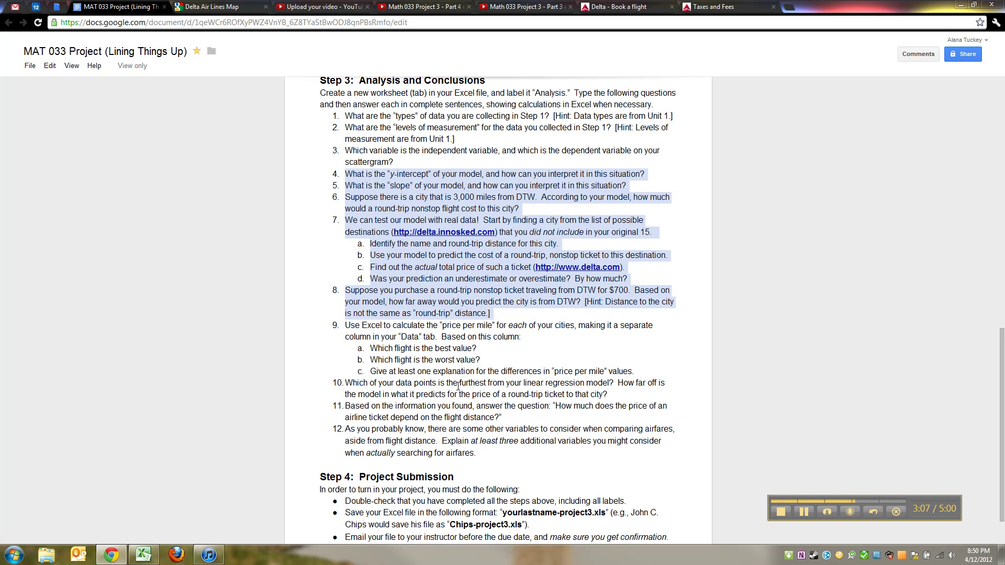
scroll(458, 386, "down", 1)
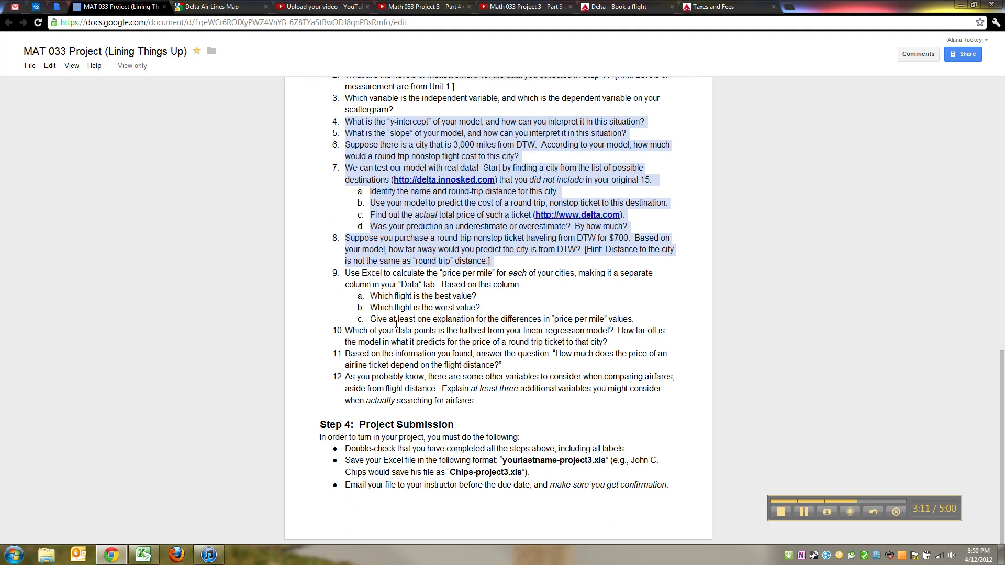
left_click(383, 103)
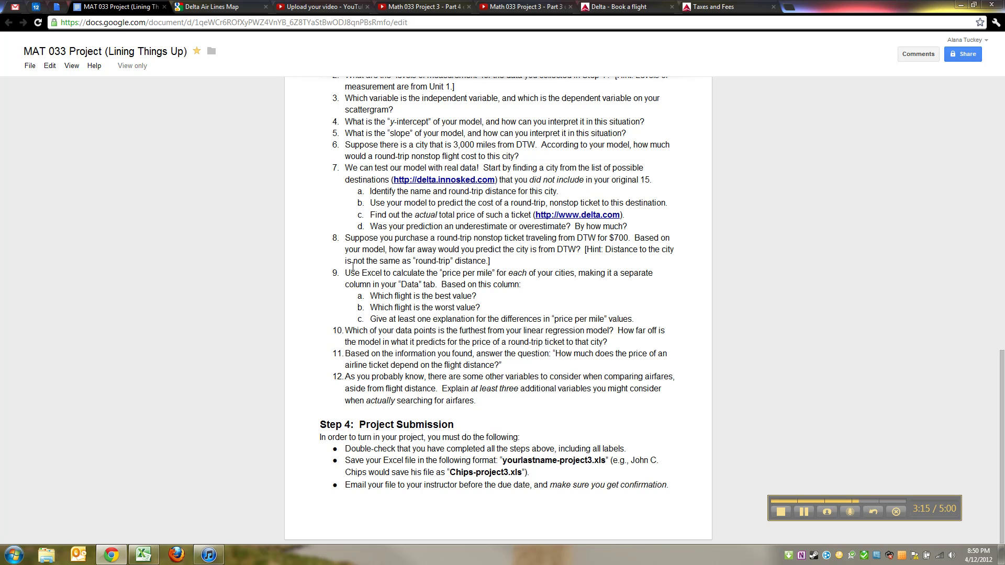
Highlight question 9's price-per-mile instruction.
left_click(799, 517)
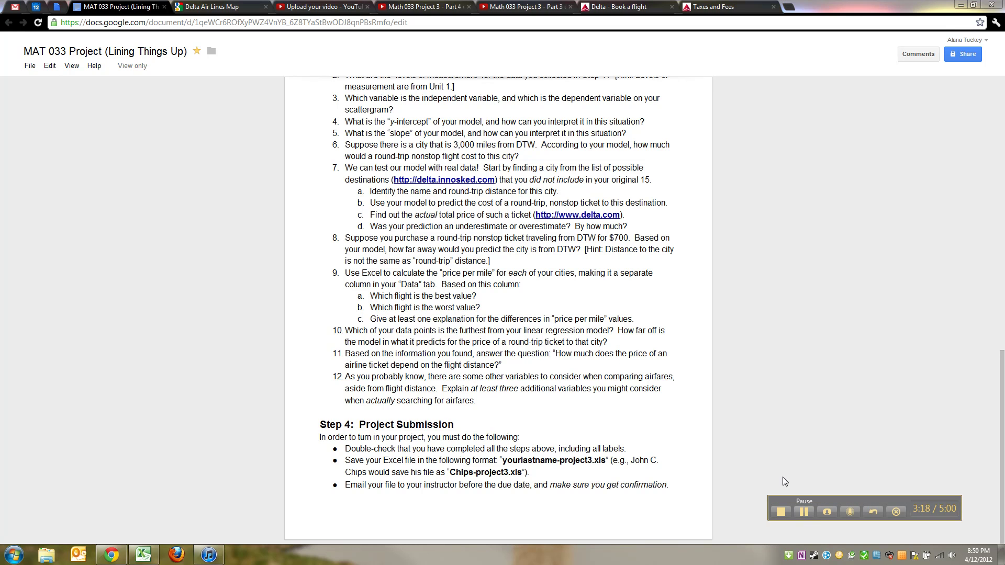
left_click(345, 280)
double_click(345, 280)
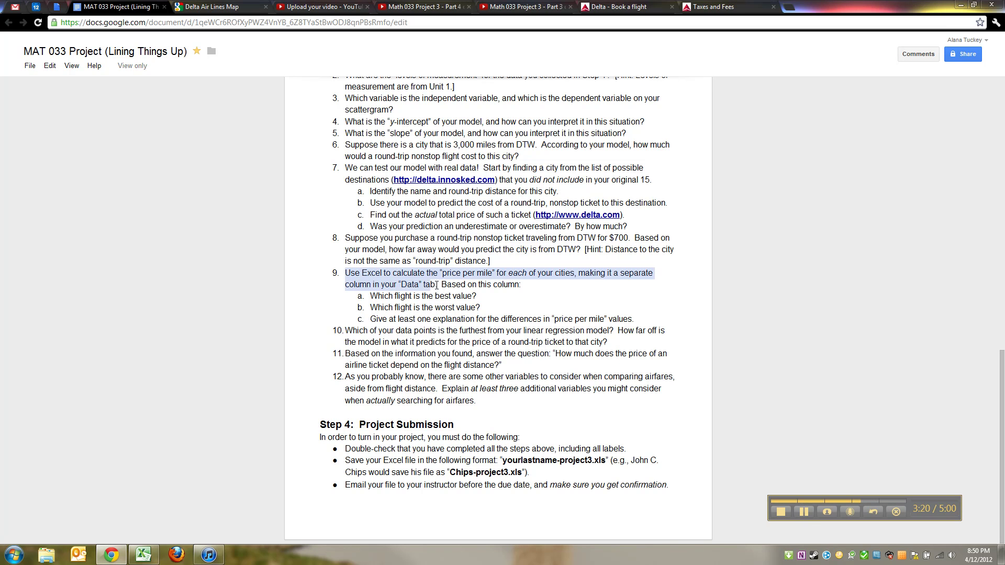
left_click_drag(466, 286, 504, 285)
left_click(504, 286)
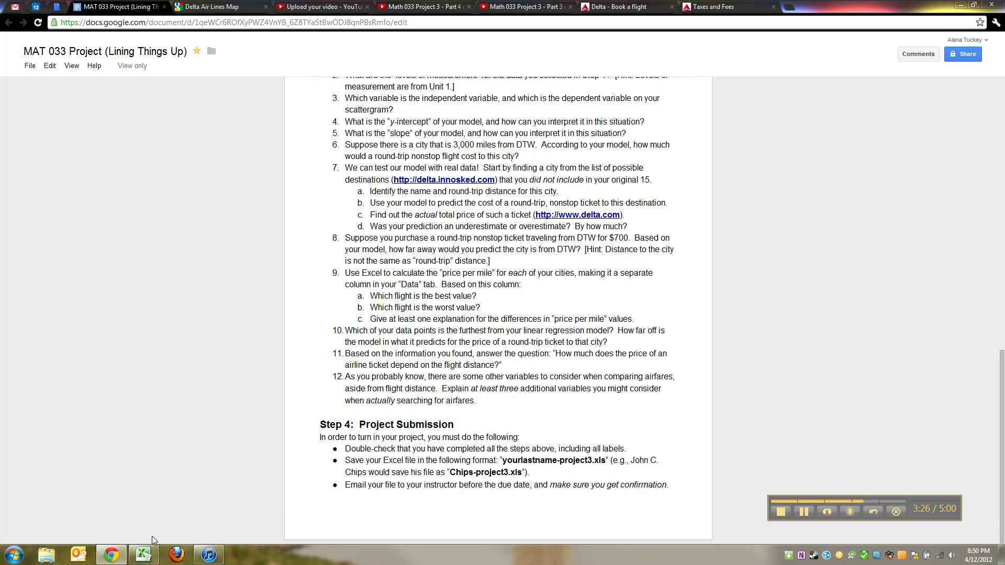
Move the chart right and add an autofit 'Price Per Mile' header in E1.
left_click(143, 555)
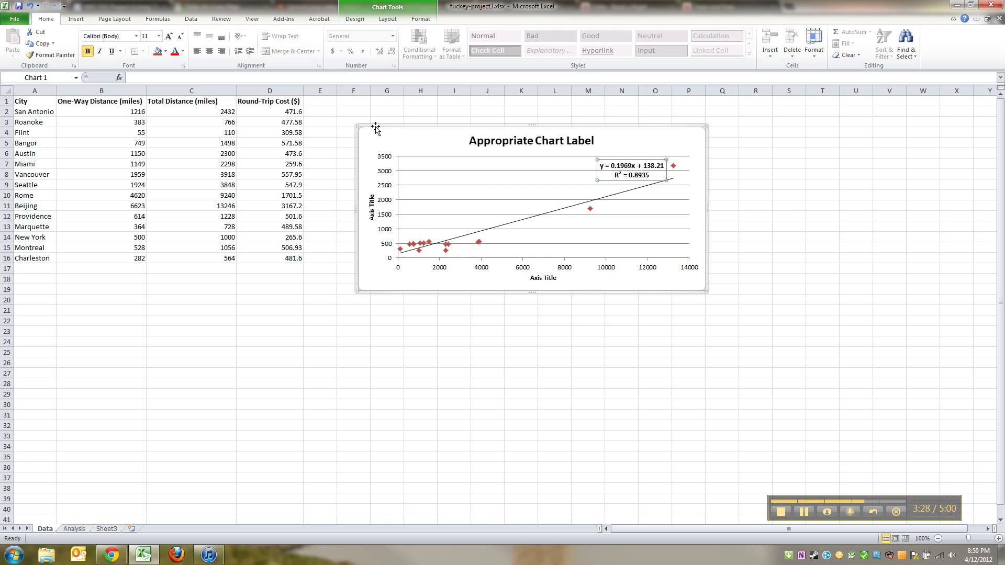
left_click_drag(374, 125, 503, 134)
left_click(324, 101)
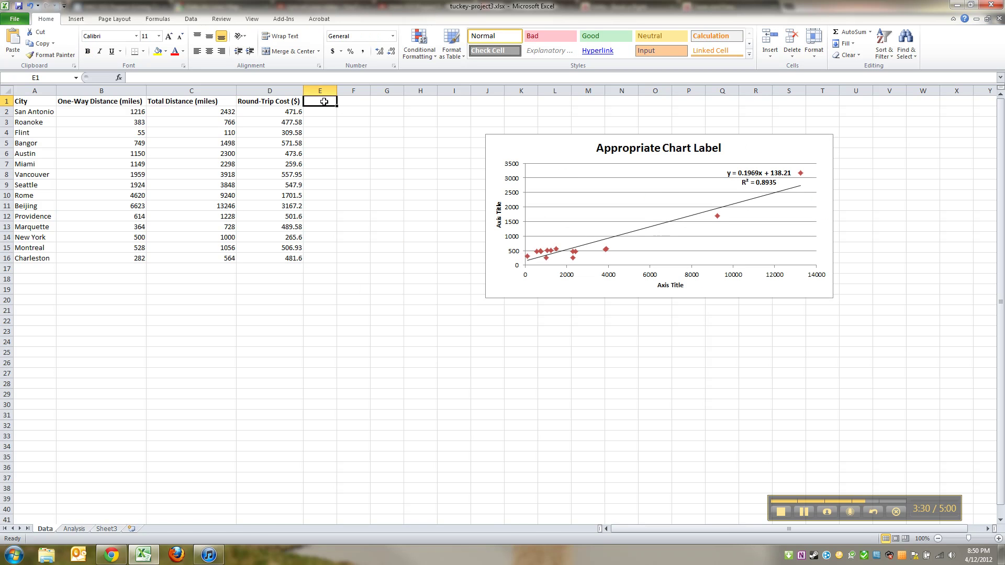
type("Price P")
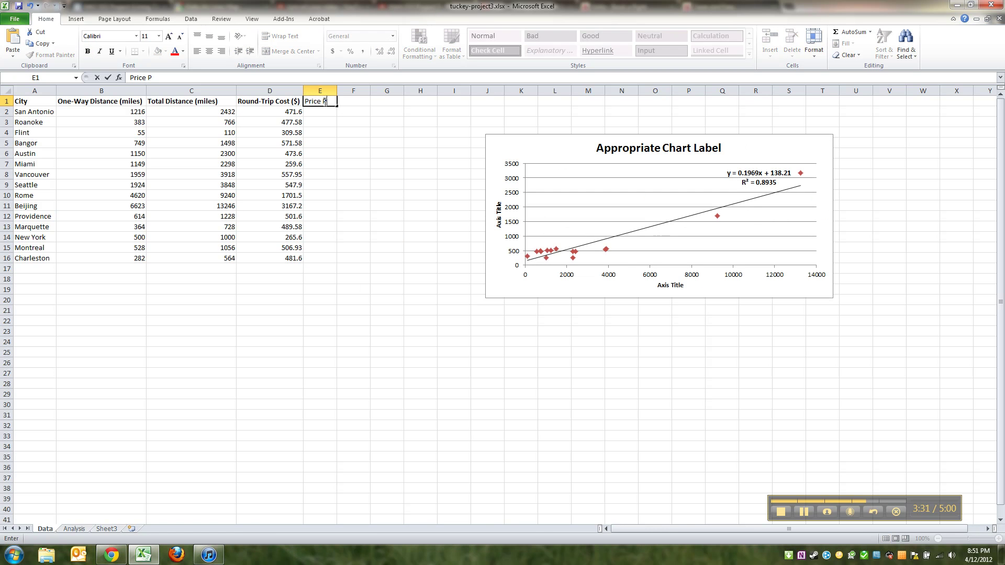
type("er Mile")
key("Return")
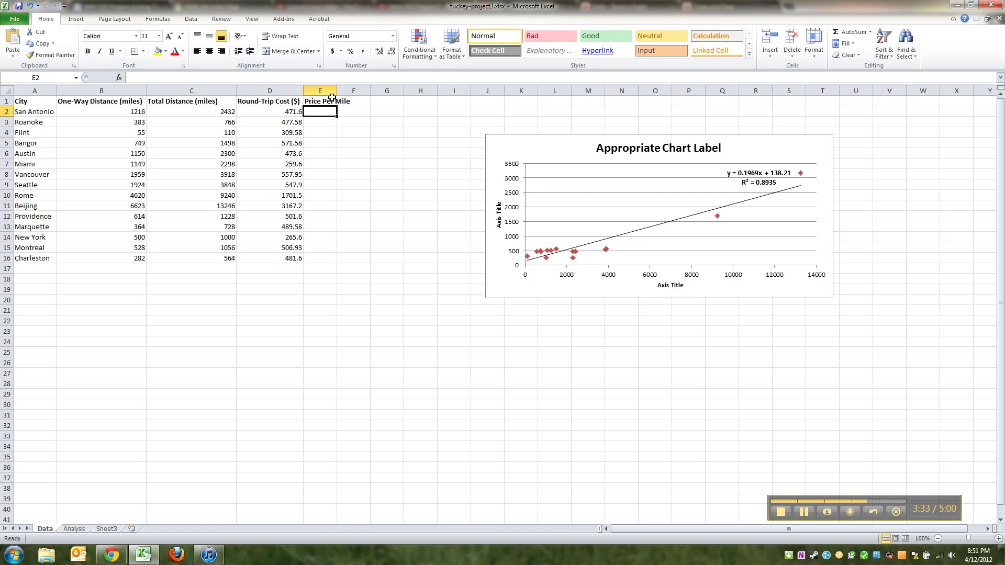
double_click(337, 92)
Enter the formula =D2/C2 in E2 for San Antonio's price per mile.
left_click(270, 111)
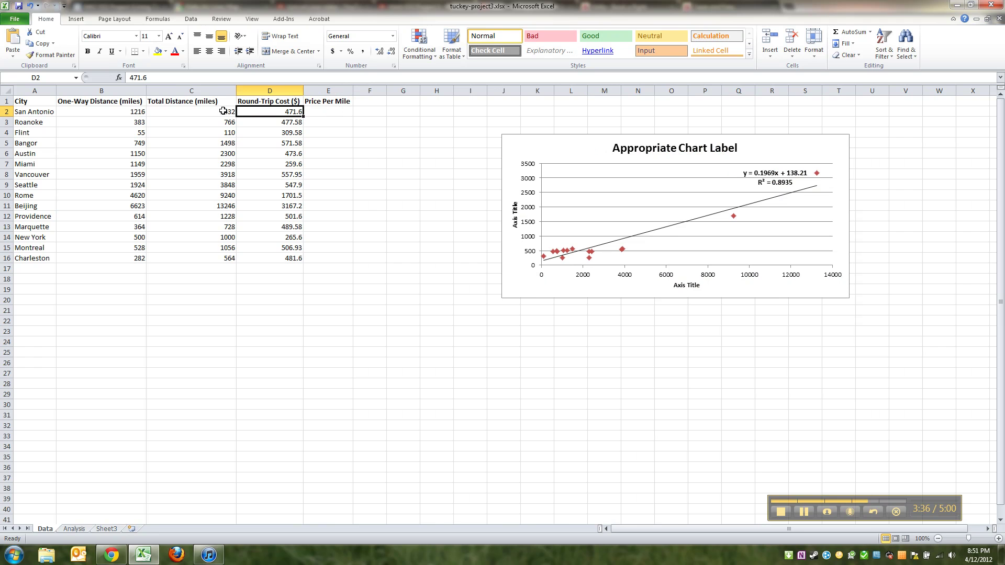
left_click(323, 101)
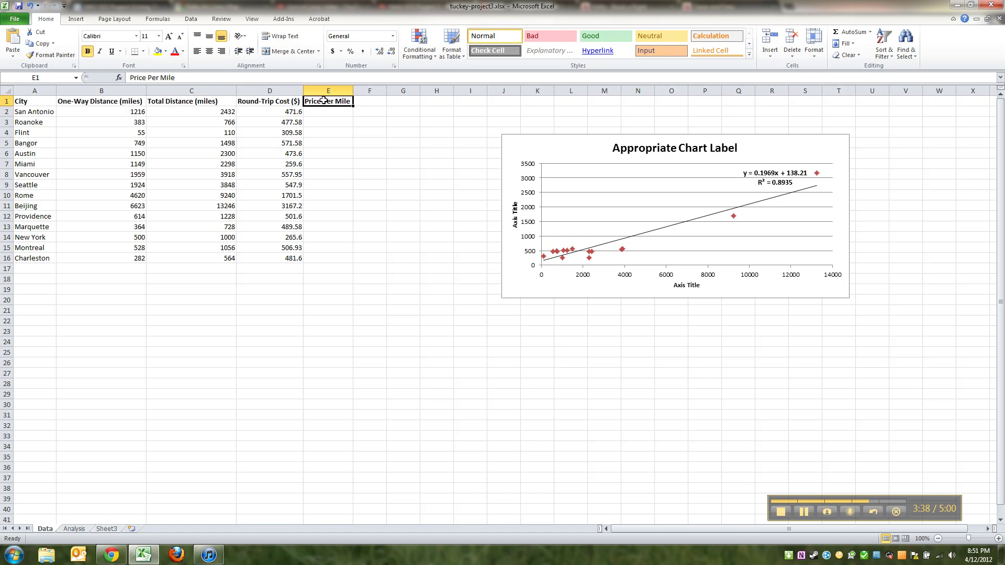
left_click(321, 110)
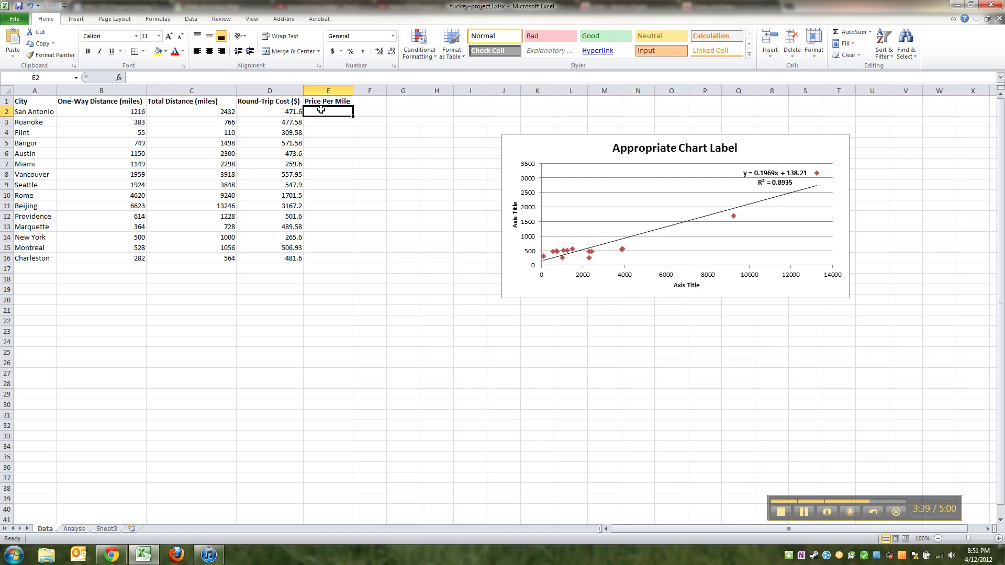
type("=")
left_click(276, 112)
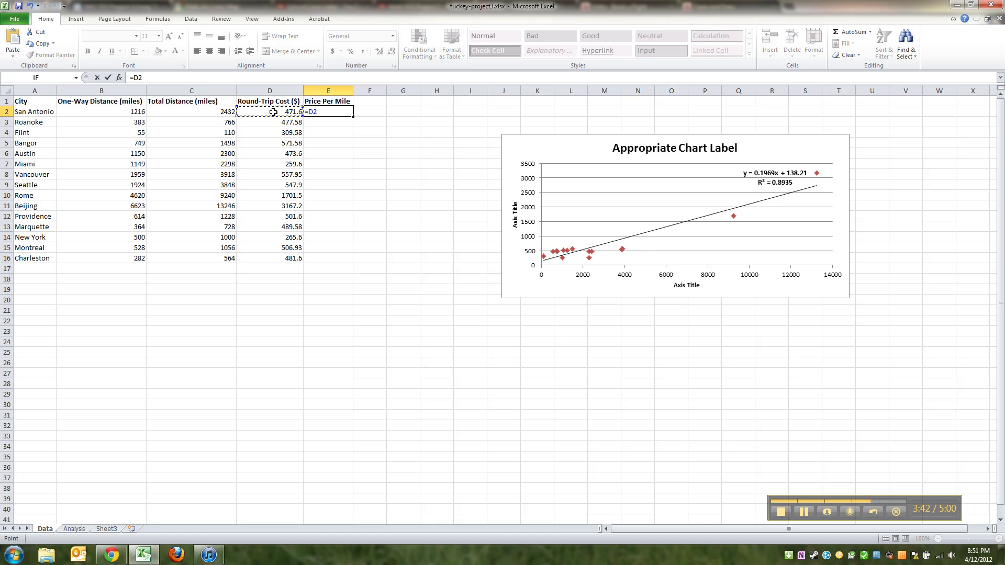
type("/")
left_click(212, 112)
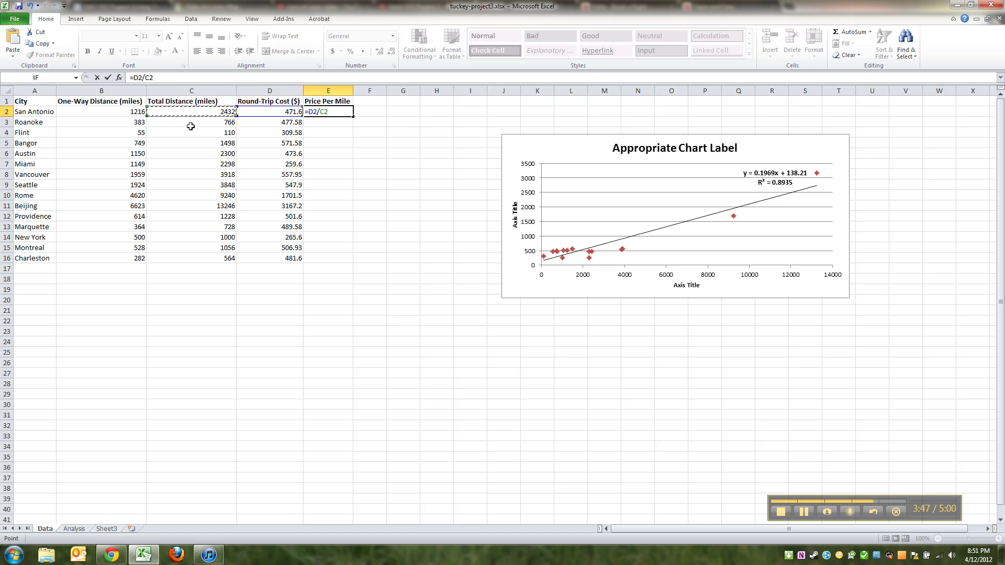
key("Return")
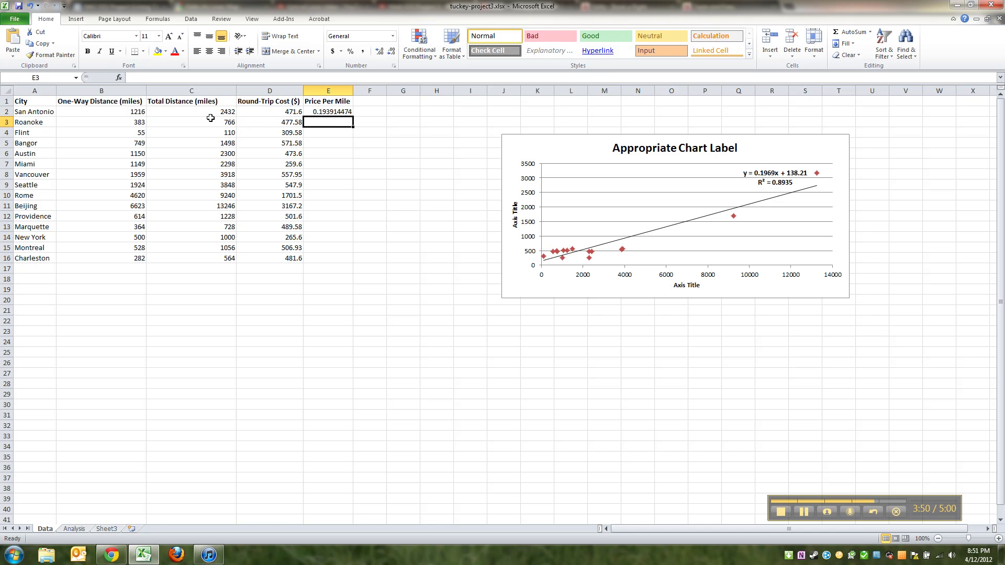
Fill the E2 formula down through E16 for all 15 cities.
left_click(378, 109)
left_click(349, 111)
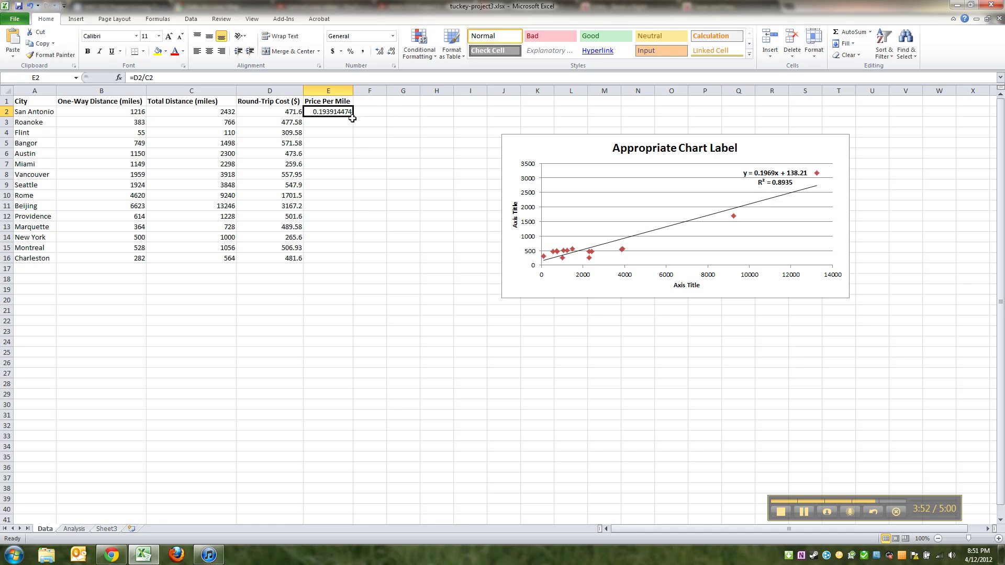
left_click_drag(355, 117, 354, 263)
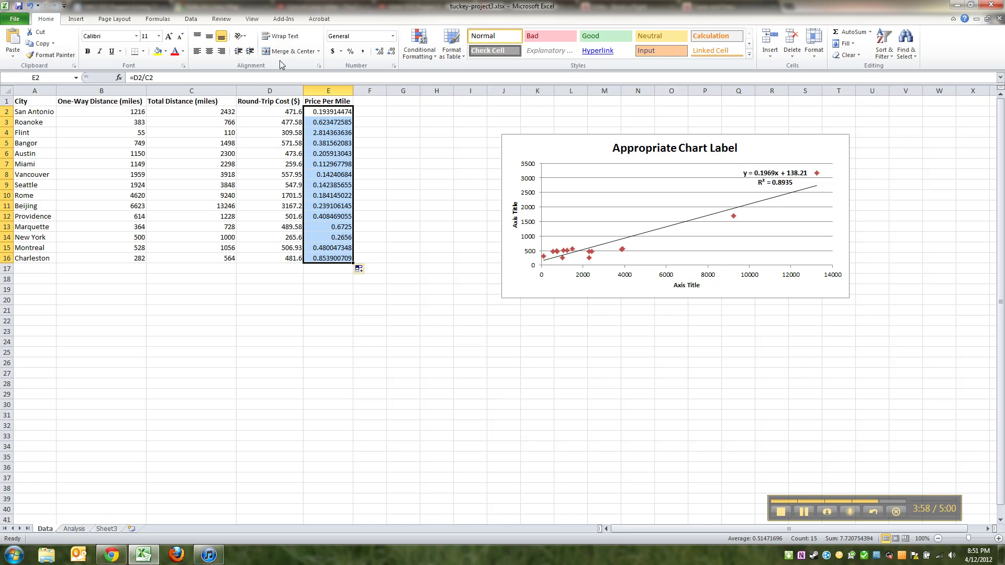
left_click(111, 556)
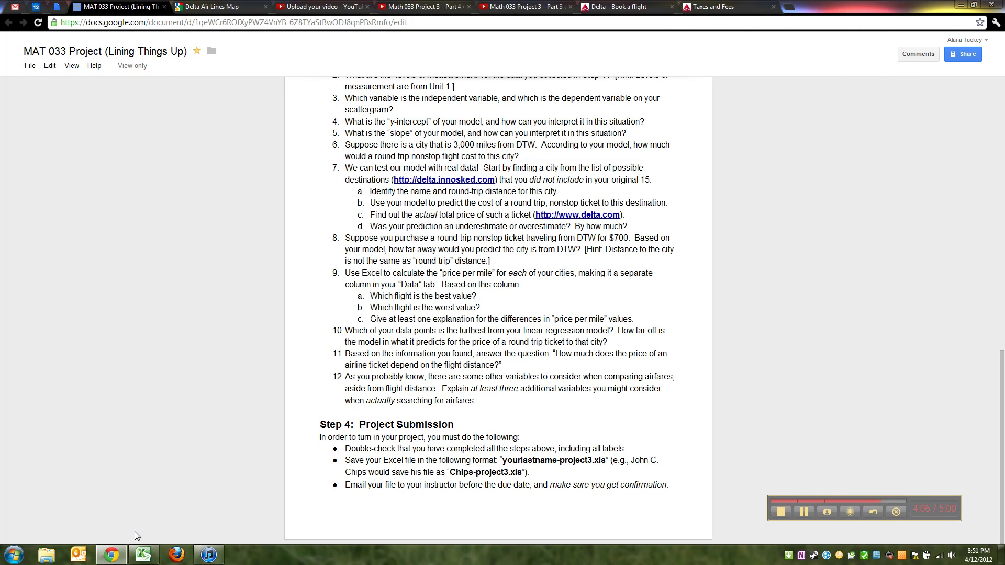
left_click(144, 555)
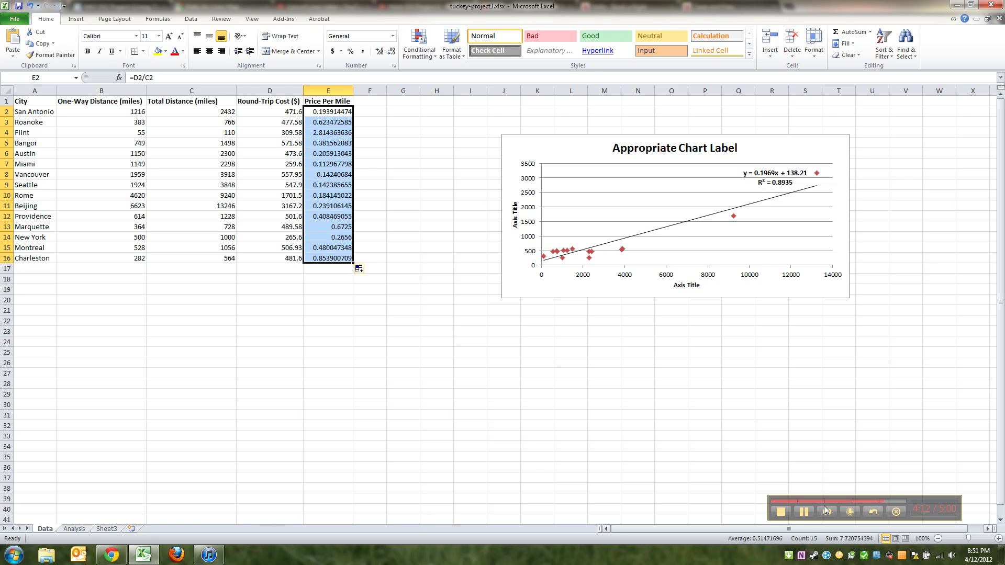
left_click(804, 512)
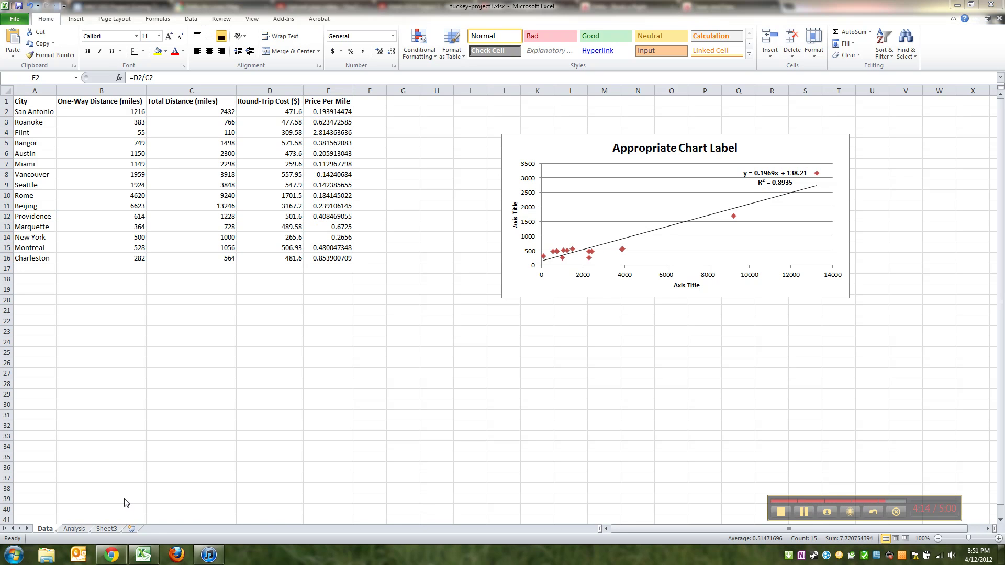
left_click(138, 558)
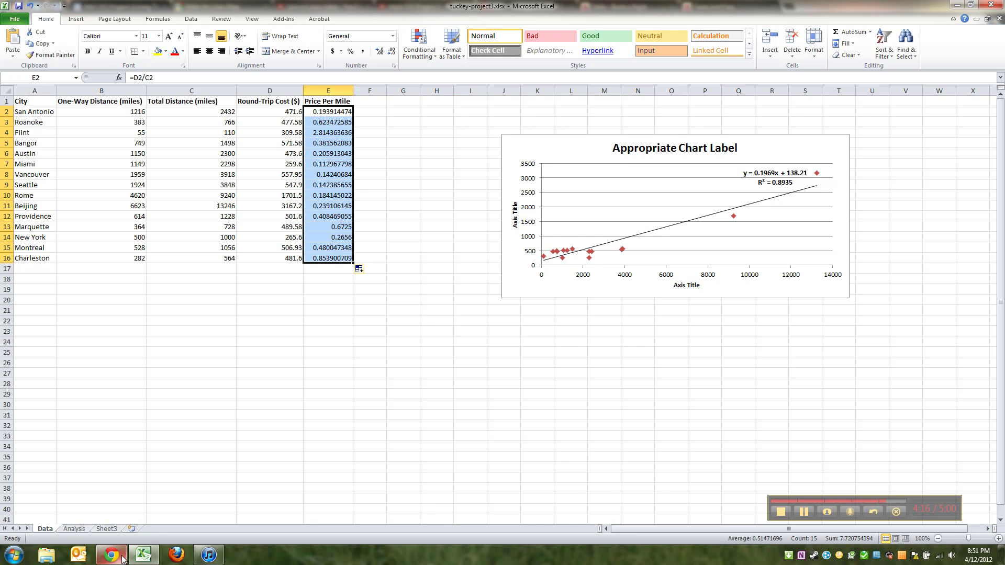
key("alt+Tab")
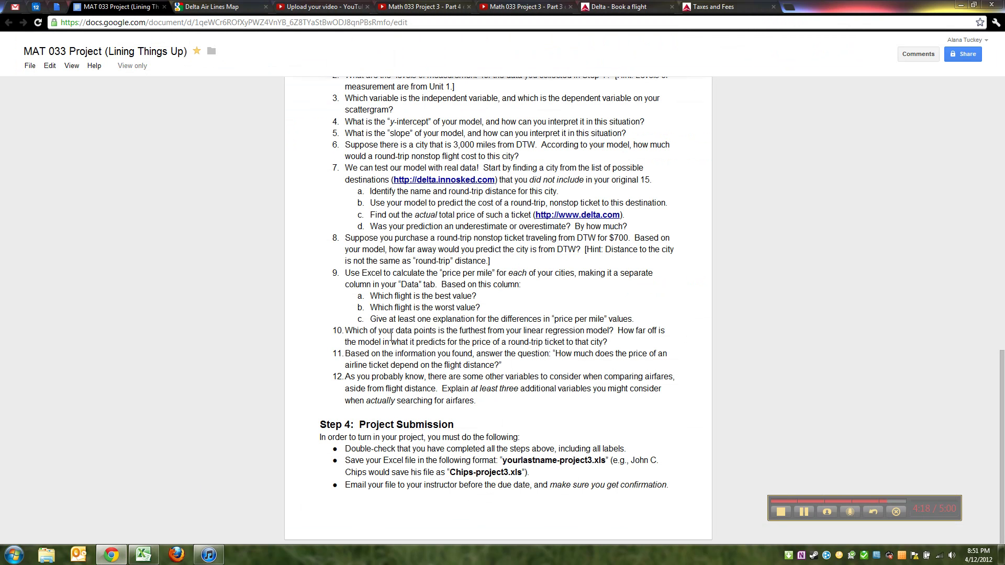
left_click_drag(404, 327, 498, 408)
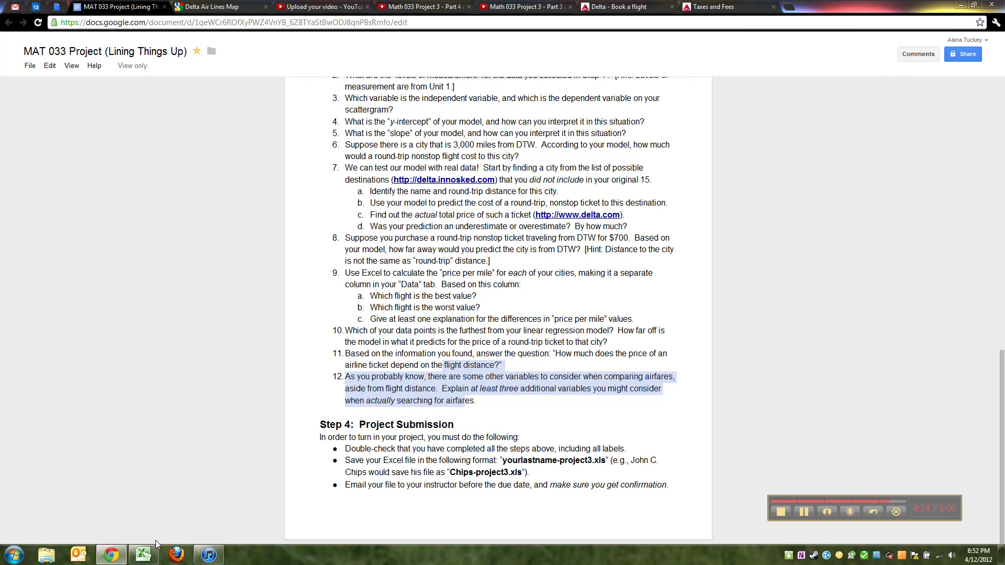
Label G2 'r' and enter =SQRT(0.8935) in G3, giving 0.945251.
left_click(143, 555)
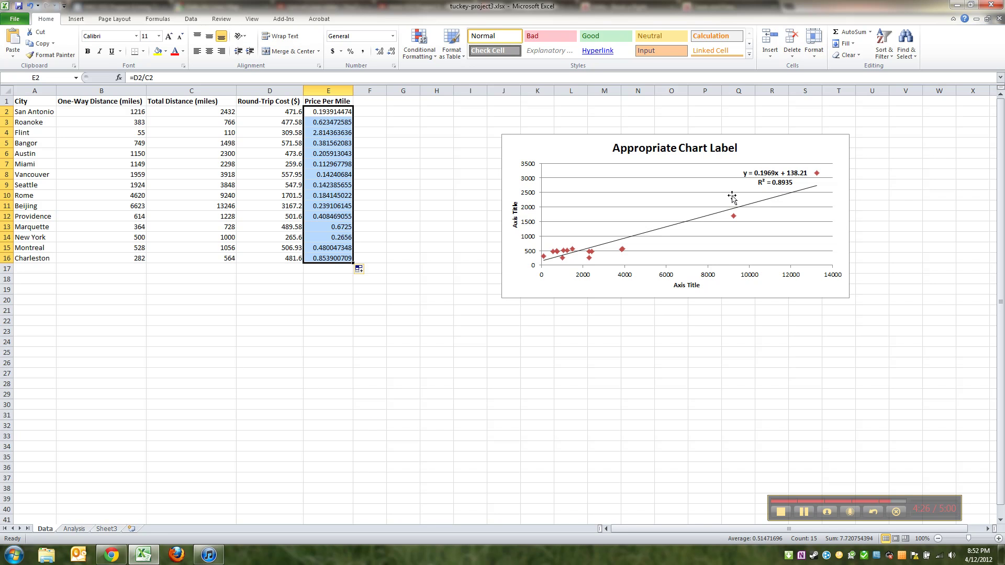
left_click(390, 111)
type("r")
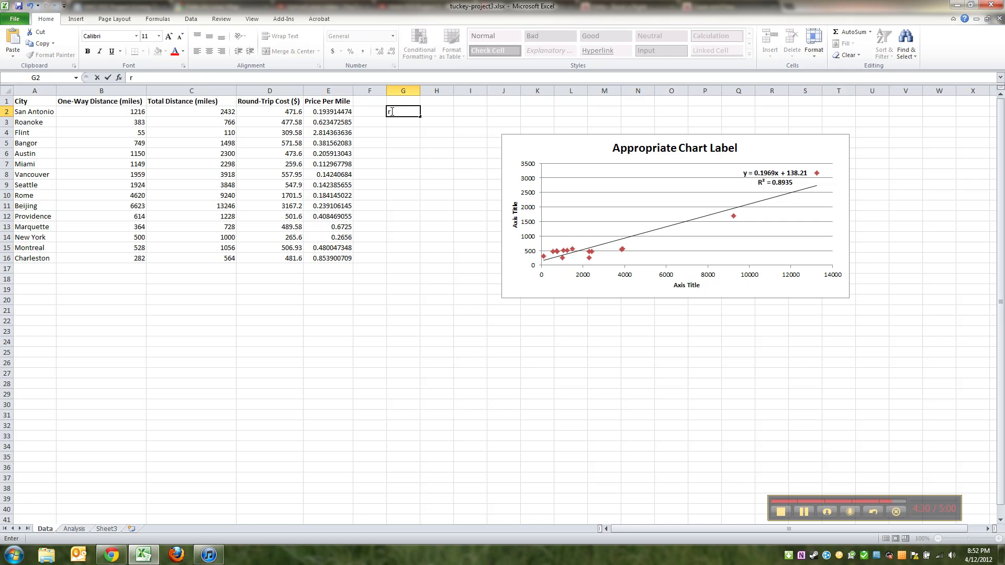
key("Return")
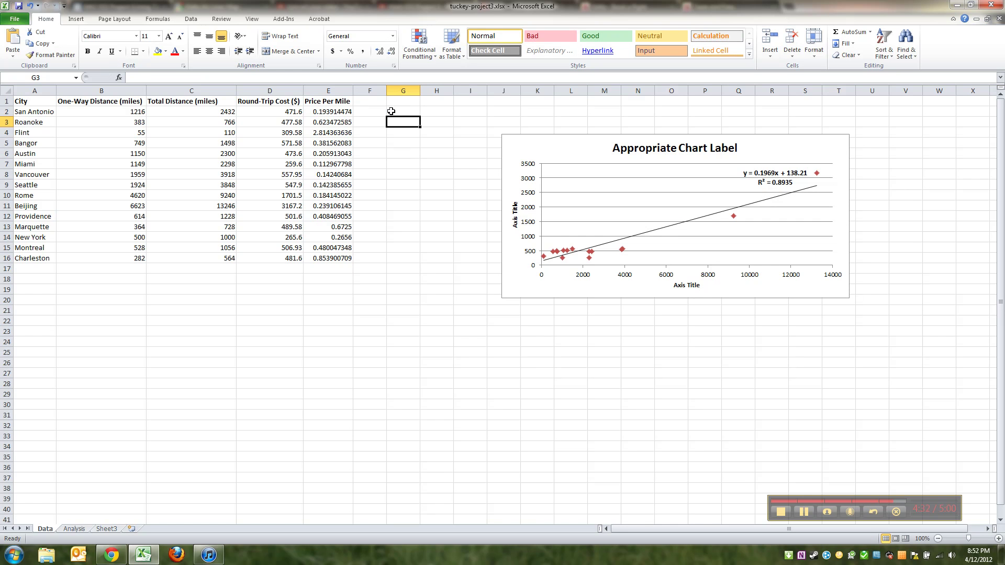
type("=SQR")
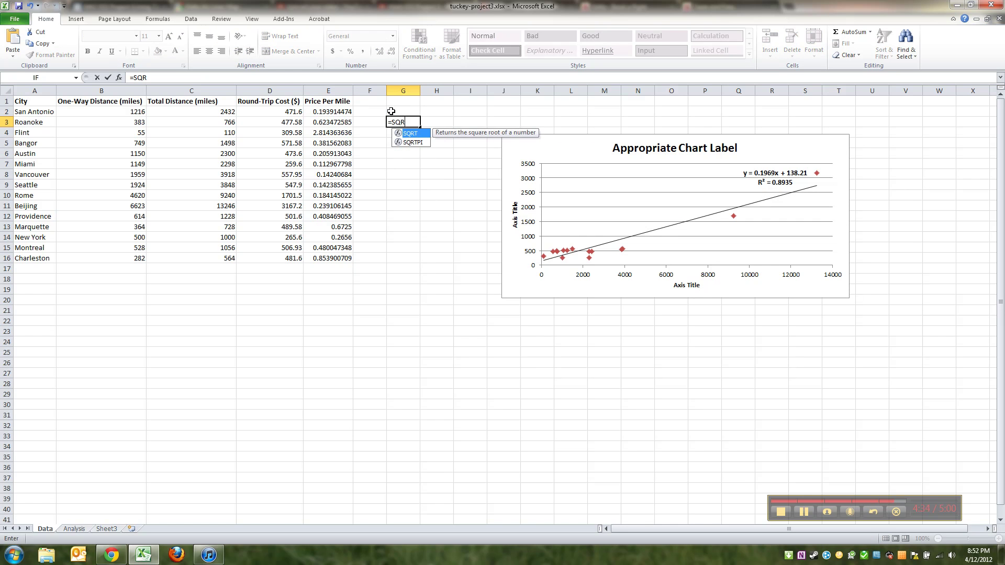
type("T(")
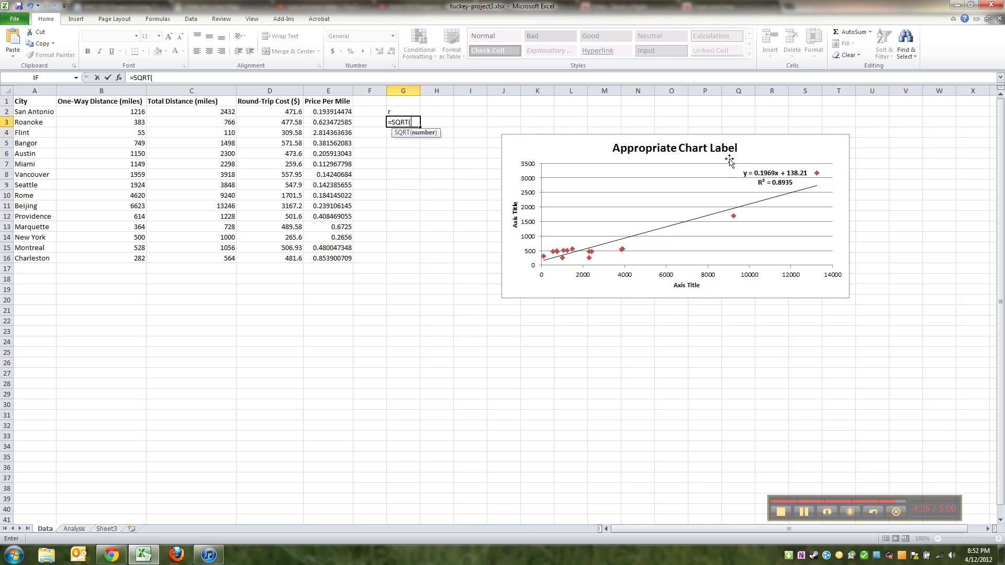
type("0.8935")
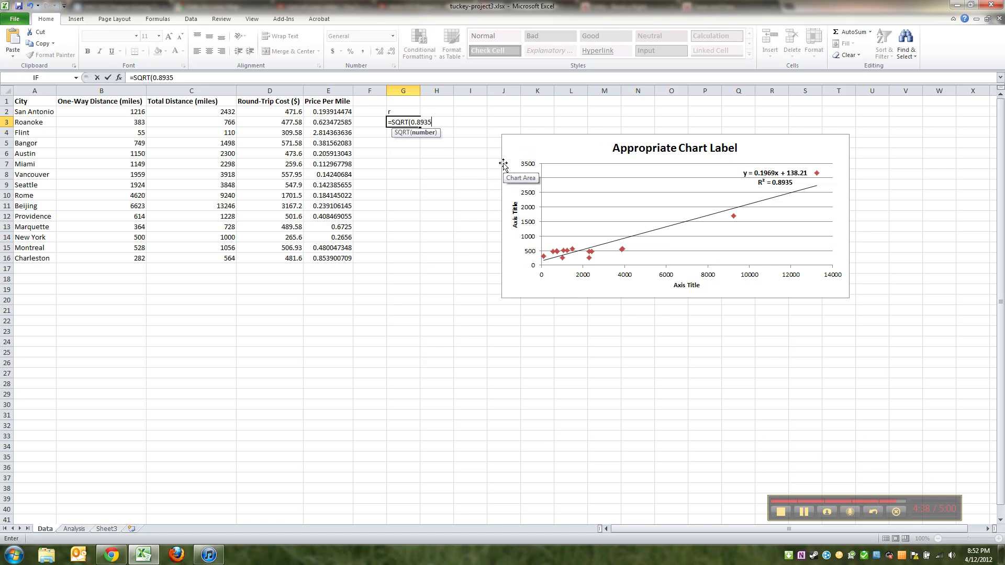
key("Return")
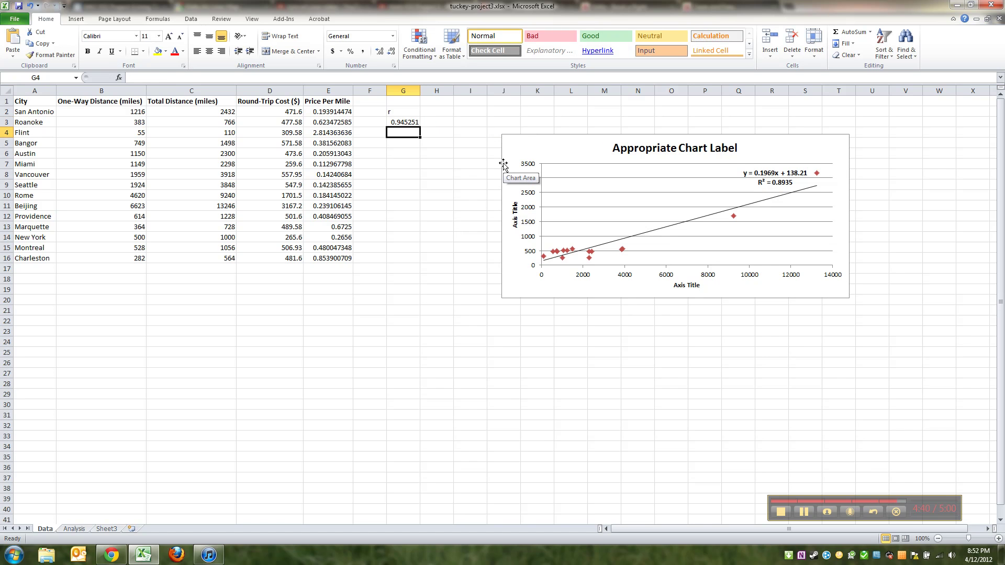
key("Up")
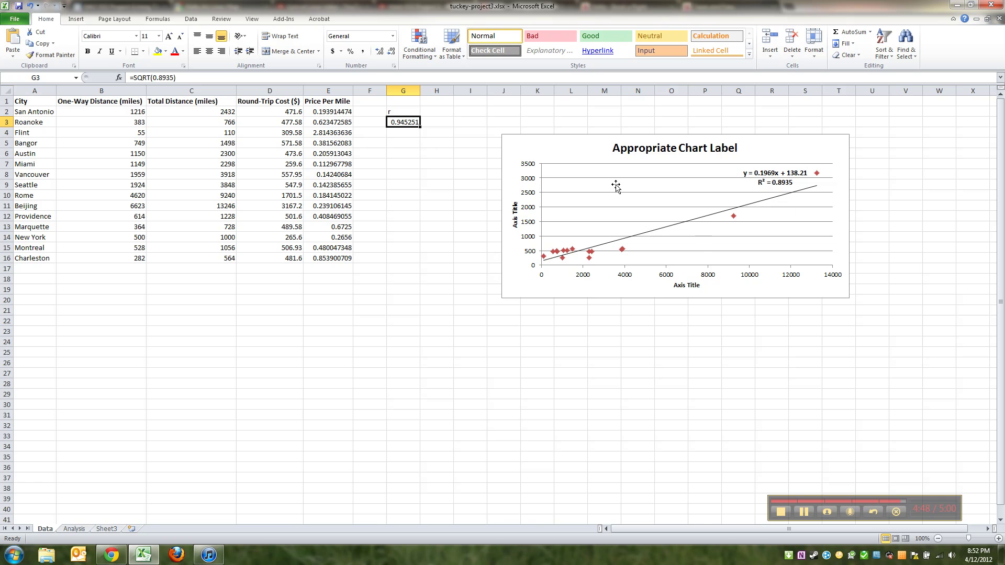
left_click(804, 511)
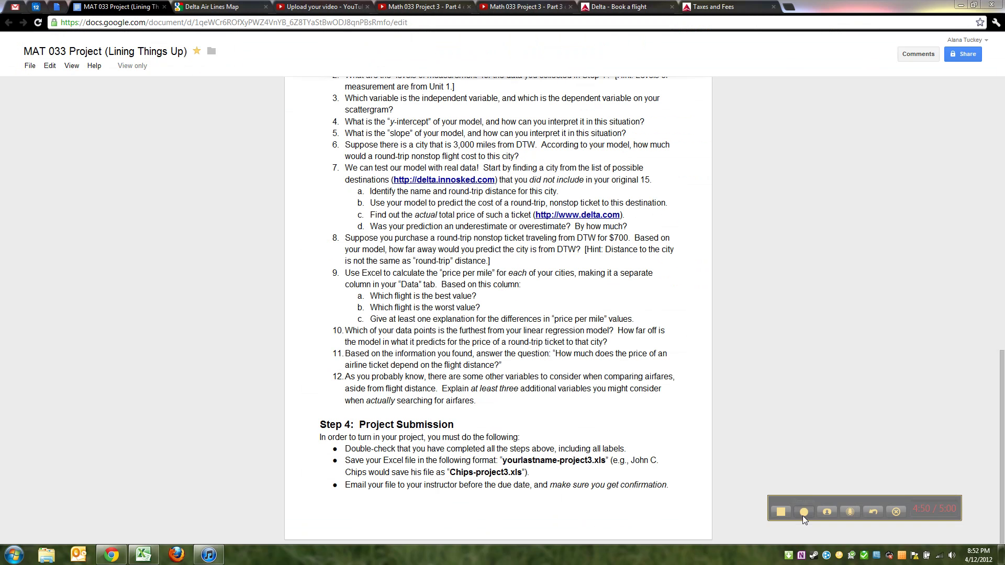
Save tuckey-project3.xlsx with the chart, Price Per Mile column and r value.
left_click(804, 511)
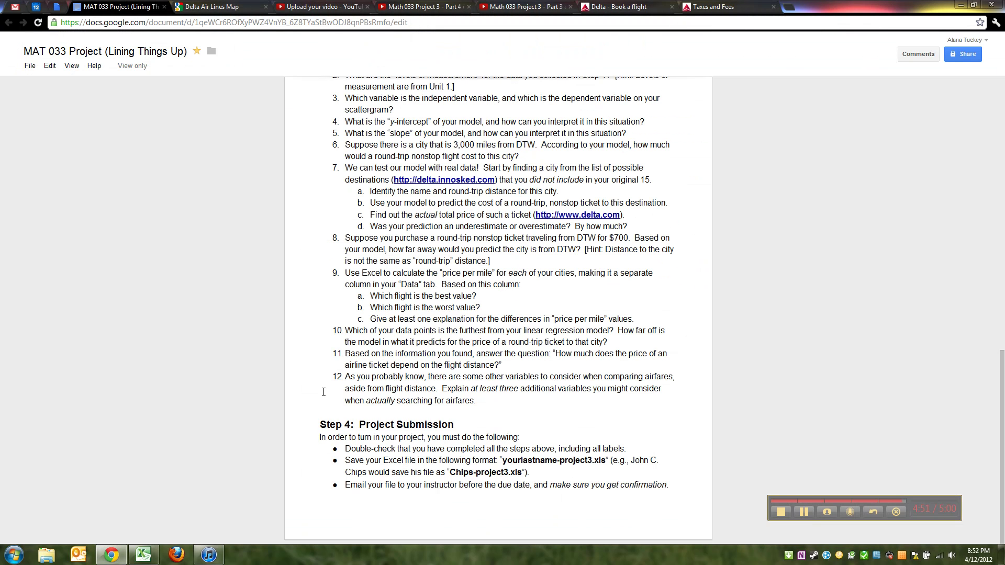
left_click(146, 556)
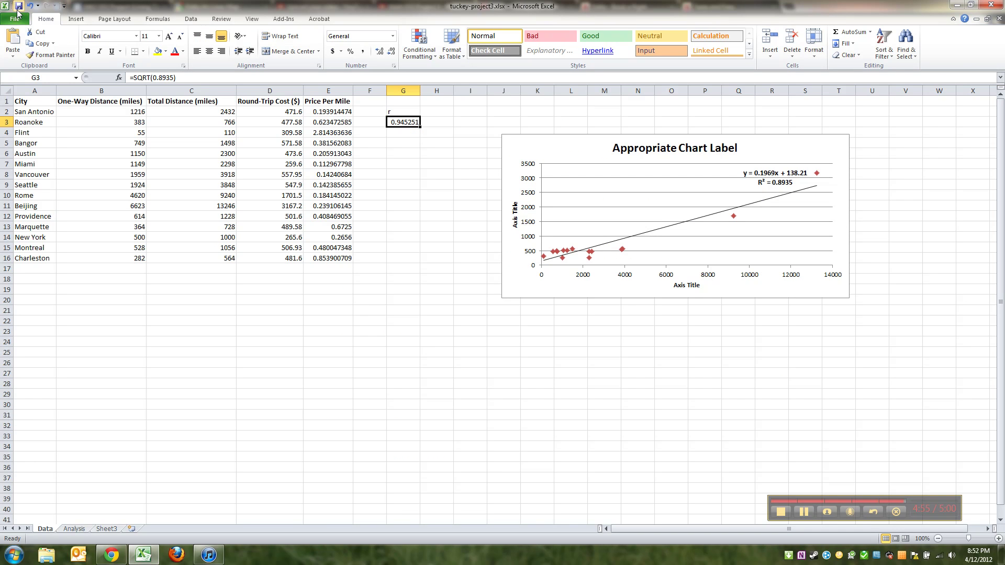
left_click(18, 9)
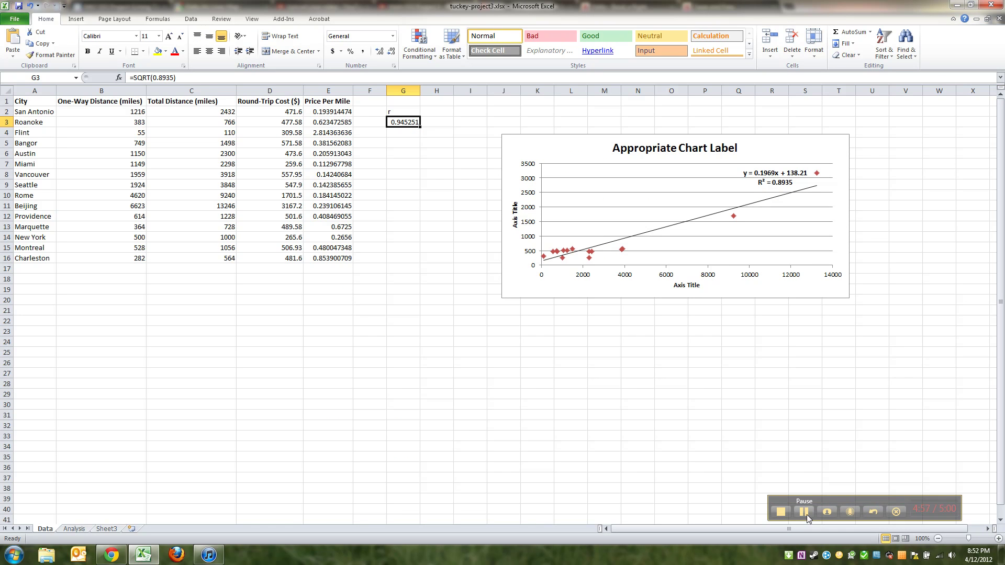